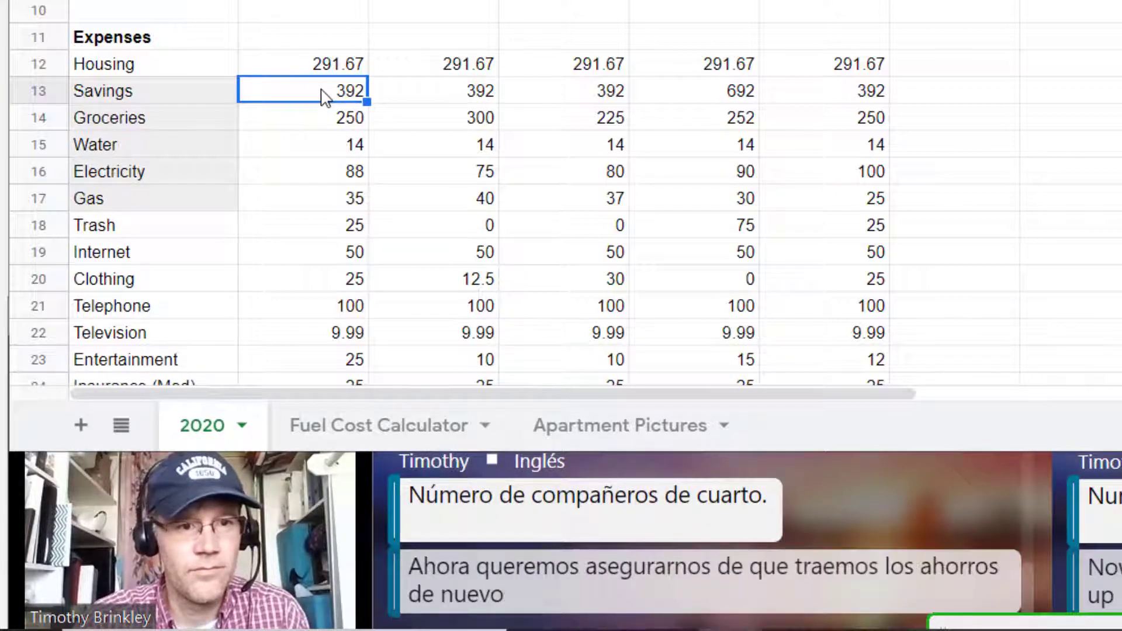
# Review the completed sample budget, covering the expense rows, car payment and leftover funds, and return to the income rows.
pyautogui.scroll(-4, 326, 145)
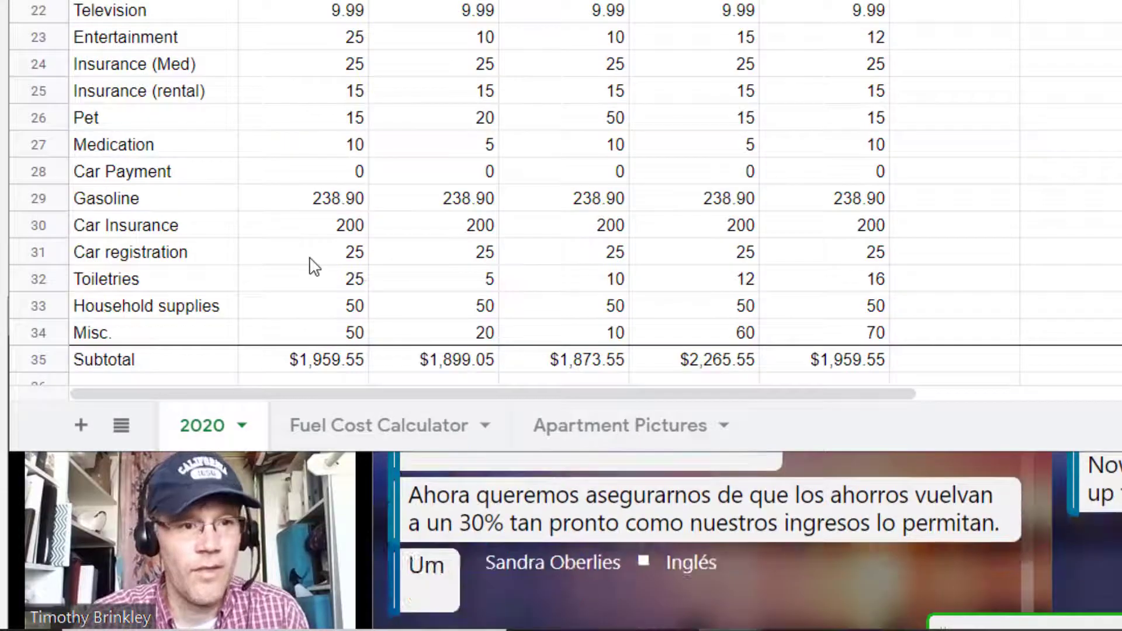
pyautogui.click(326, 174)
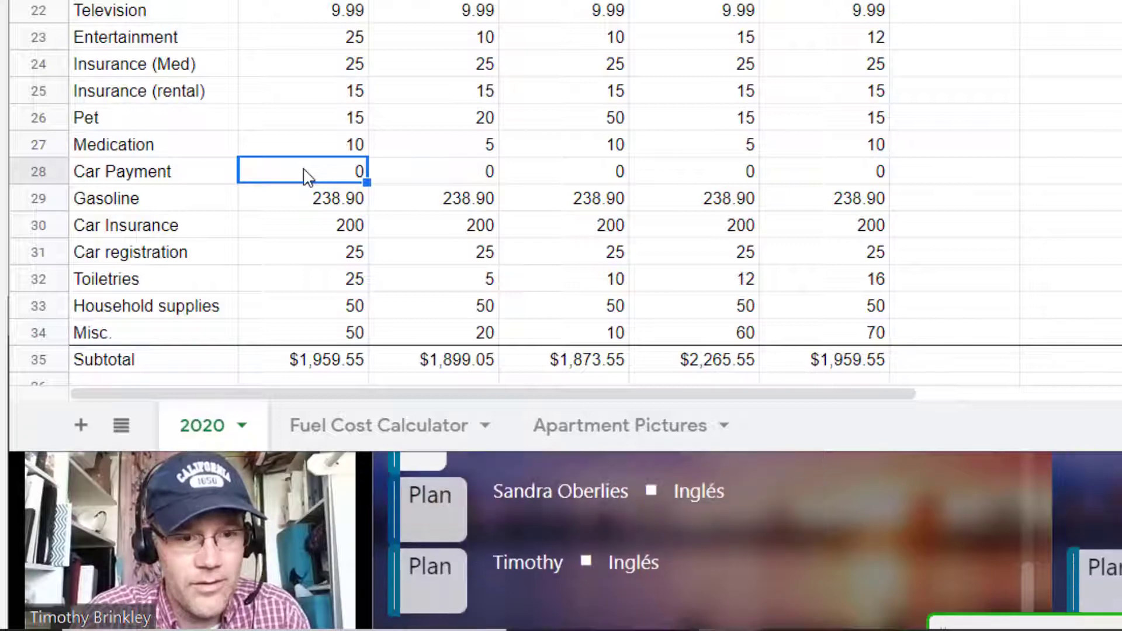
pyautogui.scroll(-2, 304, 201)
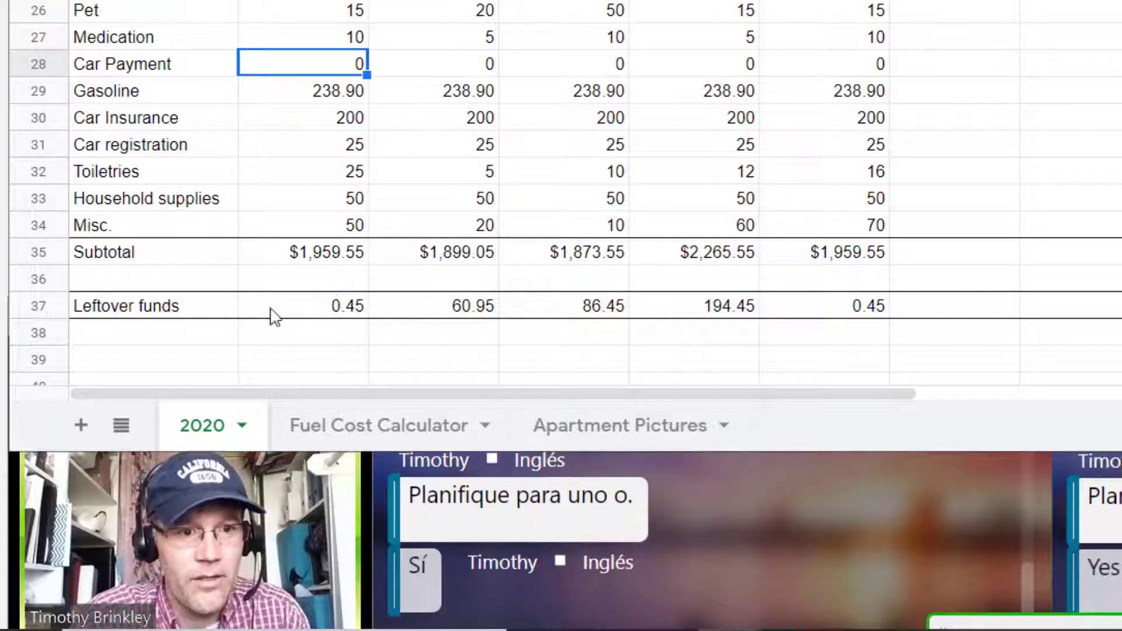
pyautogui.click(333, 309)
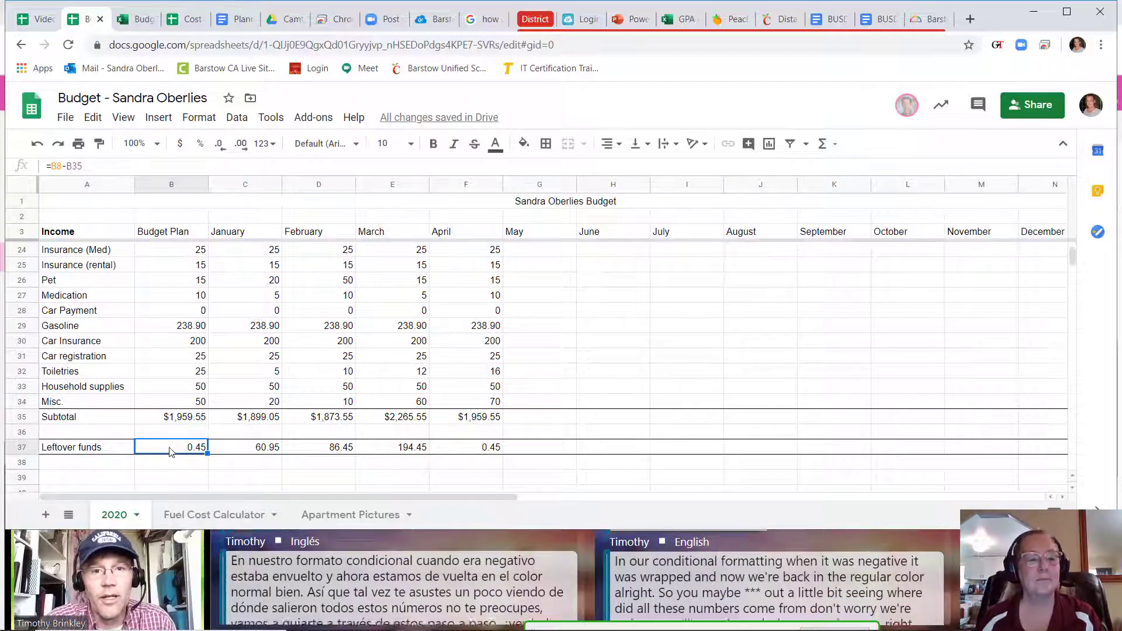
pyautogui.scroll(5, 170, 452)
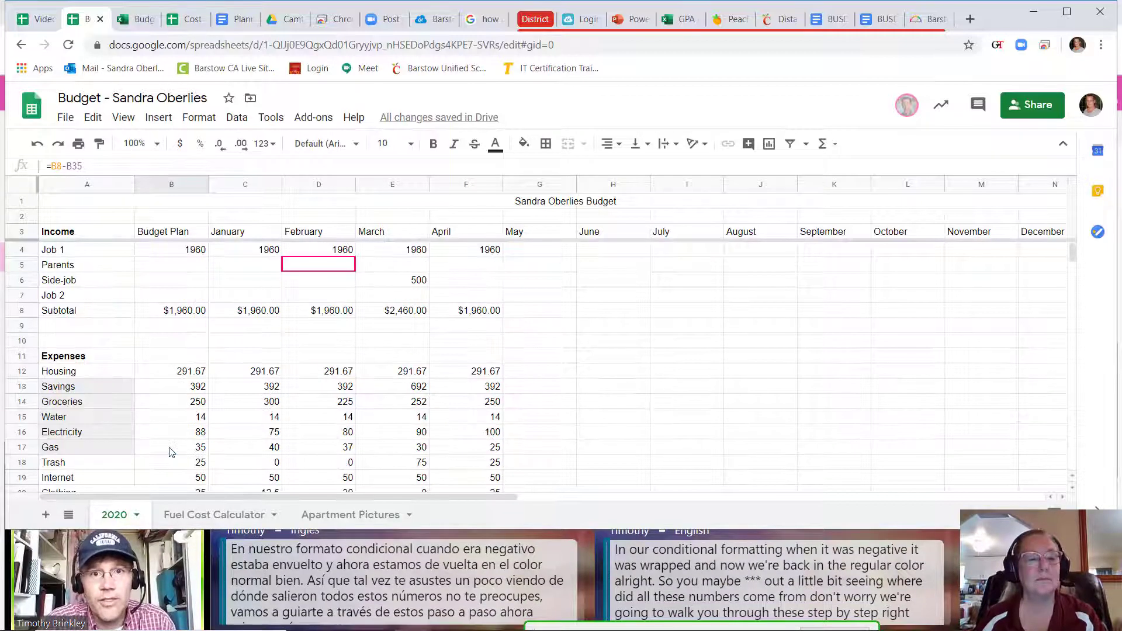
# Switch to the Excel budget workbook, enter 1960 as January's Job 1 income, and fill it across through April.
pyautogui.click(131, 21)
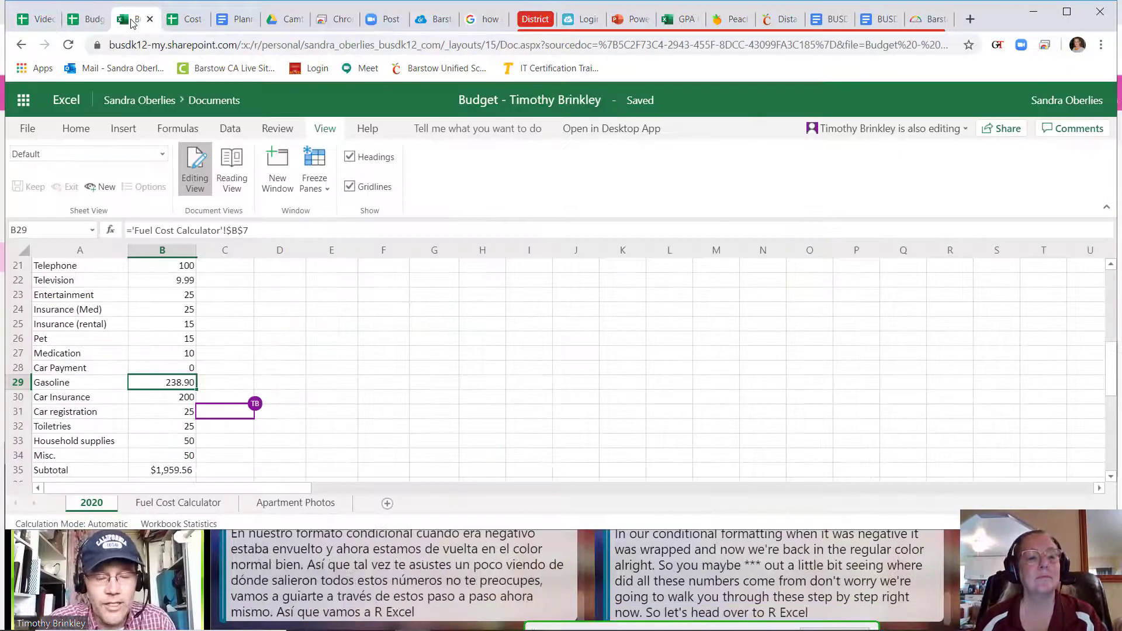
pyautogui.scroll(7, 225, 393)
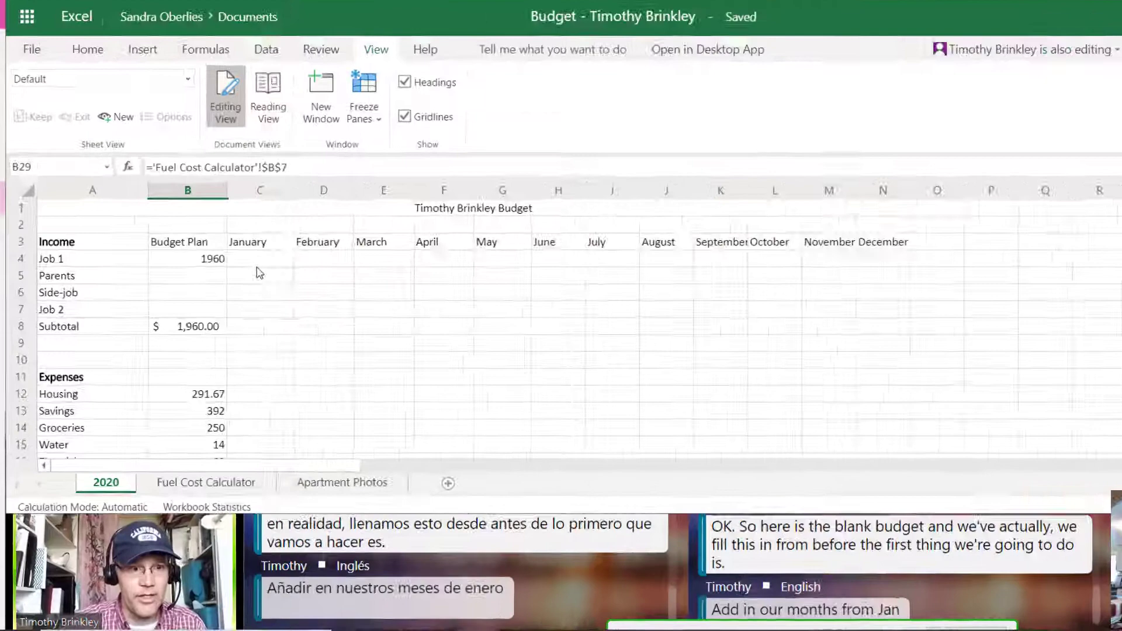
pyautogui.click(263, 263)
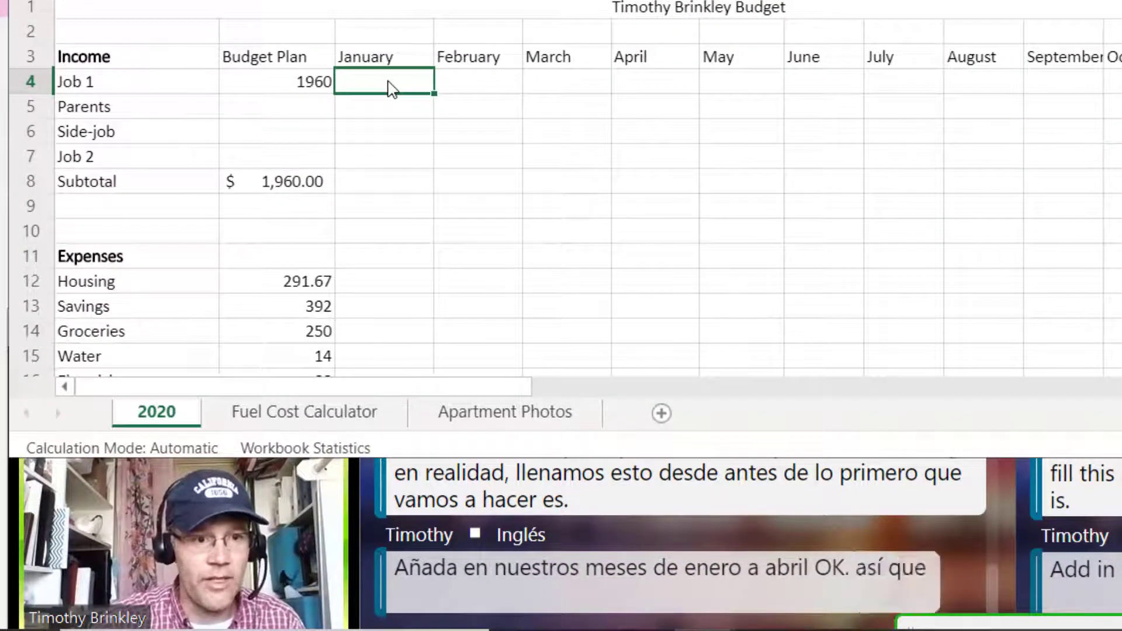
pyautogui.write('1')
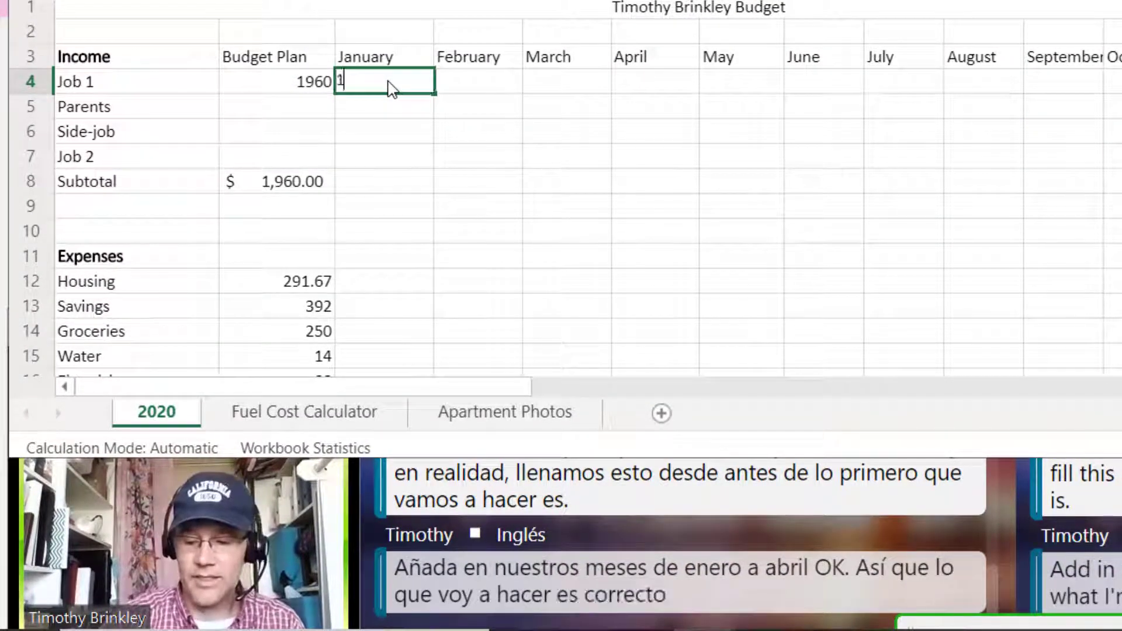
pyautogui.write('960')
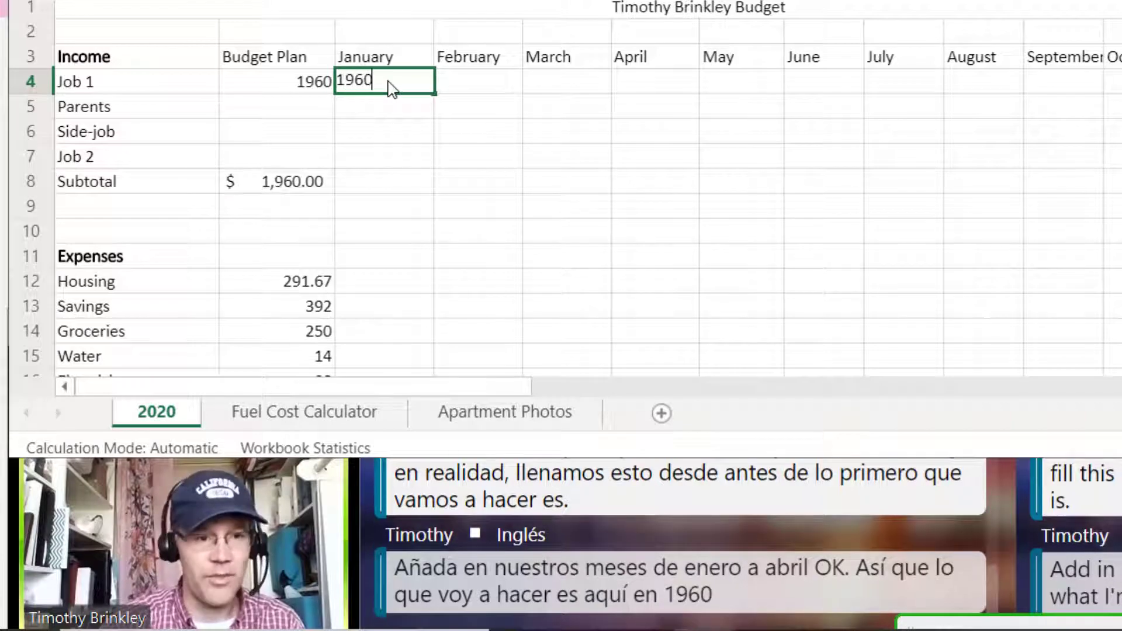
pyautogui.press('Tab')
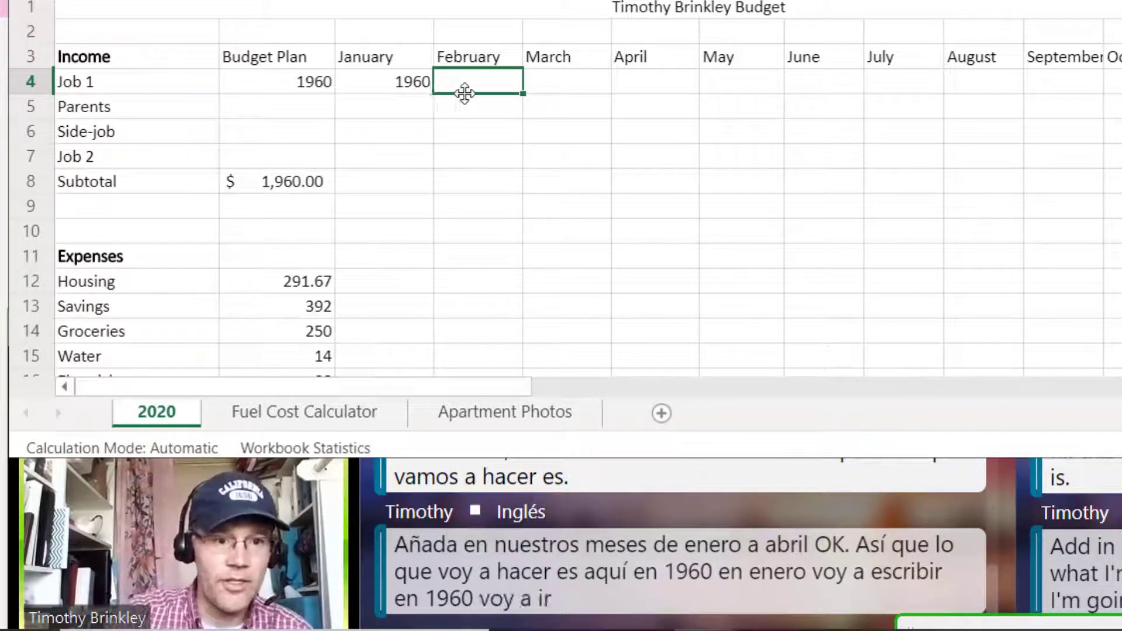
pyautogui.click(401, 83)
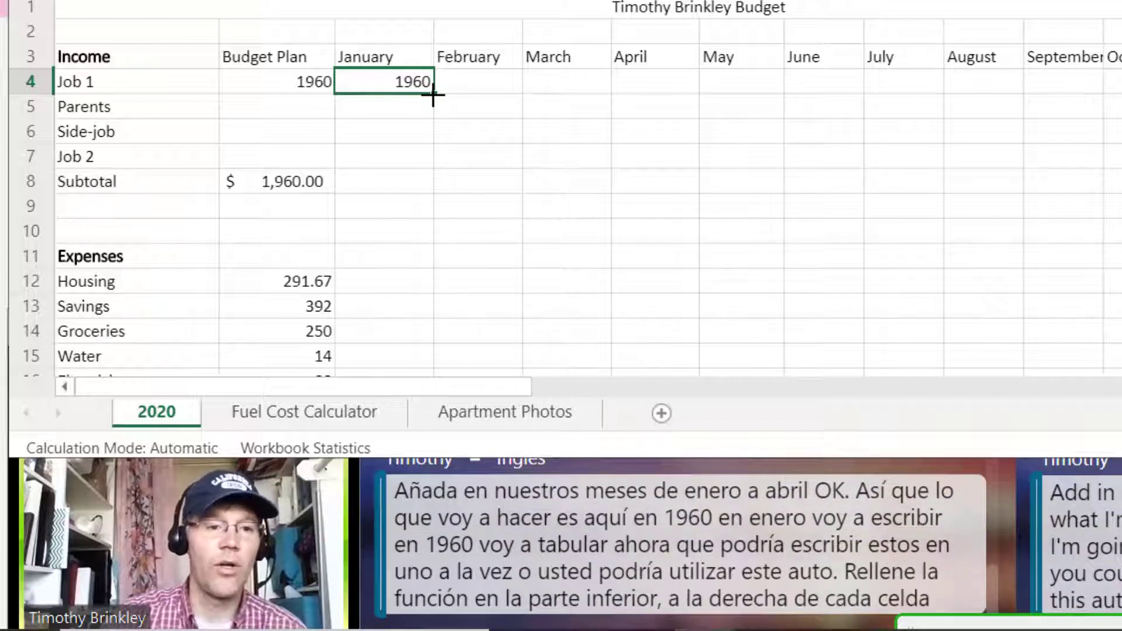
pyautogui.moveTo(433, 93); pyautogui.dragTo(644, 82)
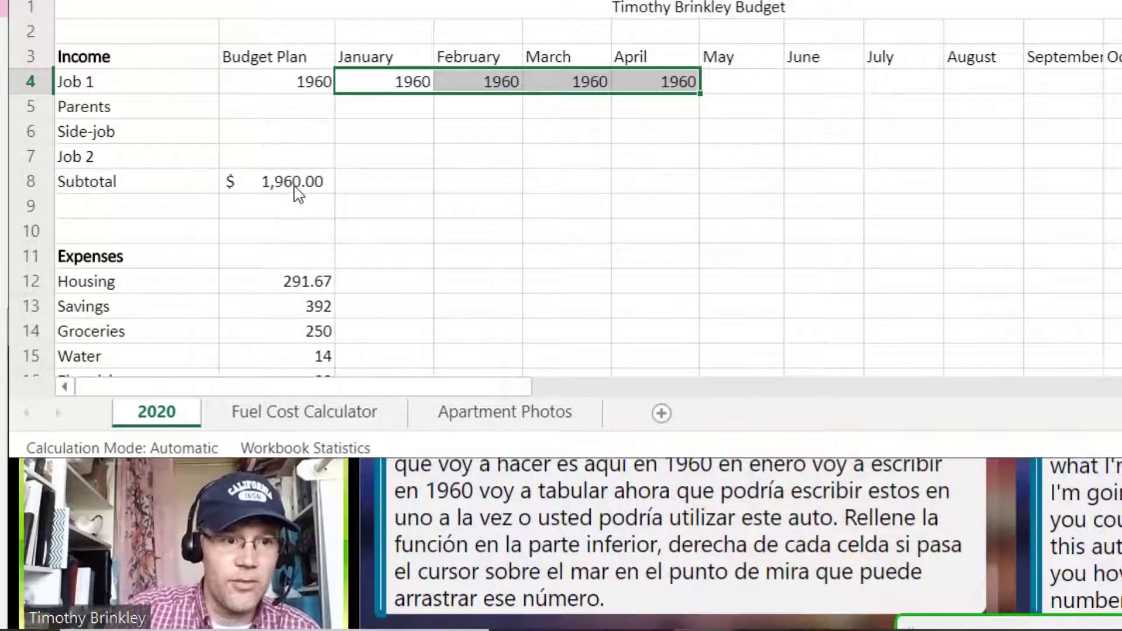
# Fill the Budget Plan income subtotal formula across row 8 through December.
pyautogui.click(299, 184)
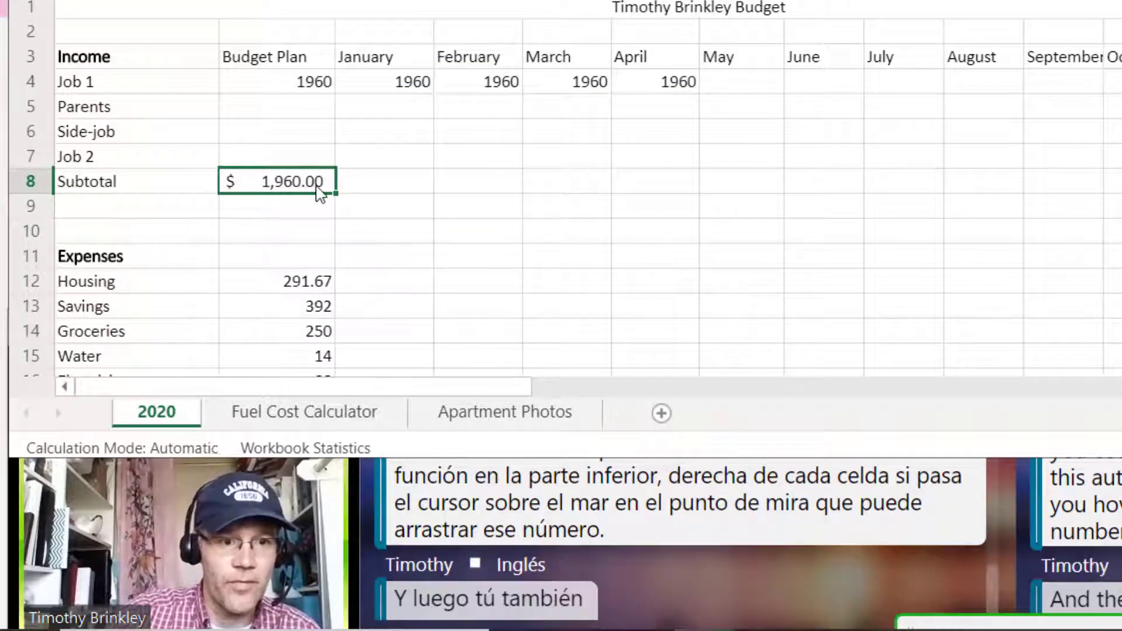
pyautogui.moveTo(334, 192); pyautogui.dragTo(643, 185)
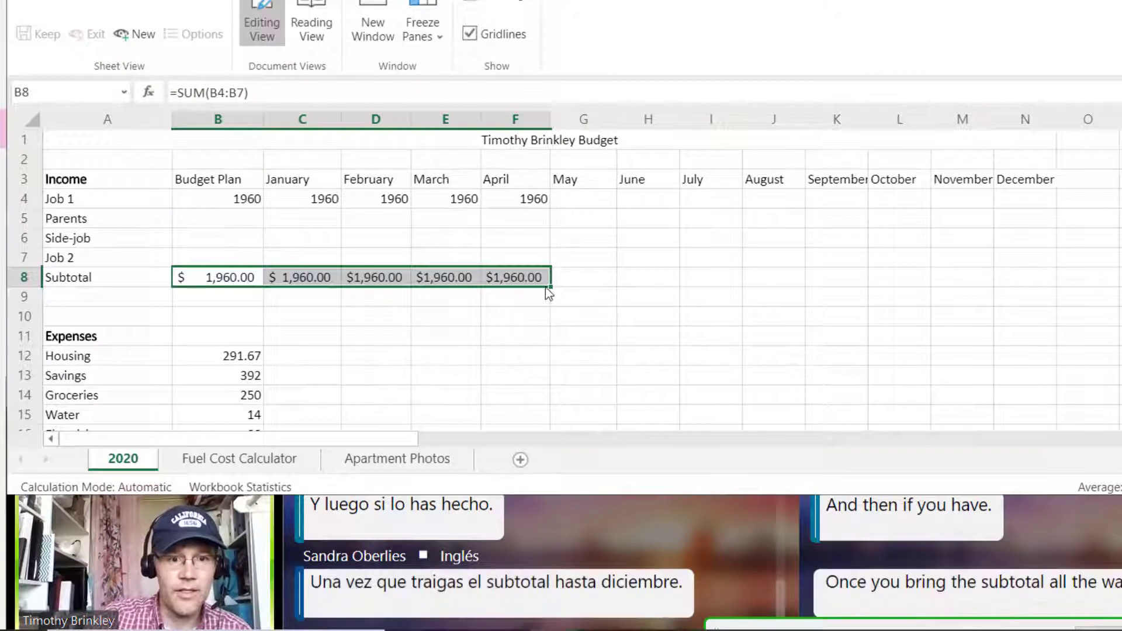
pyautogui.moveTo(552, 286); pyautogui.dragTo(1011, 284)
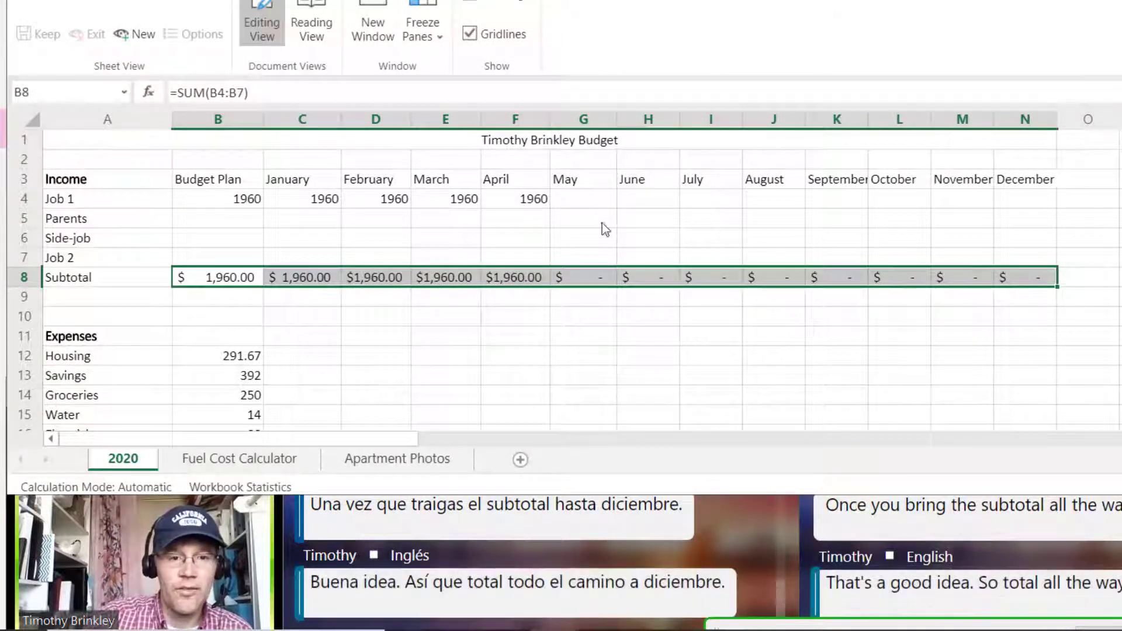
# Enter 200 as the Side-job income for March.
pyautogui.click(448, 236)
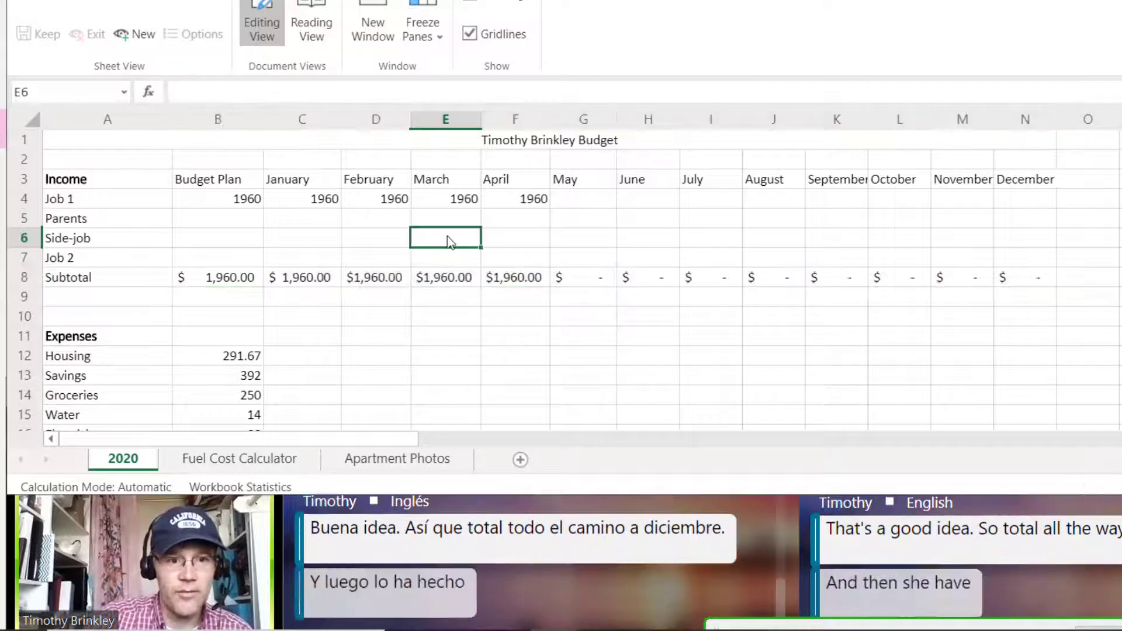
pyautogui.write('20')
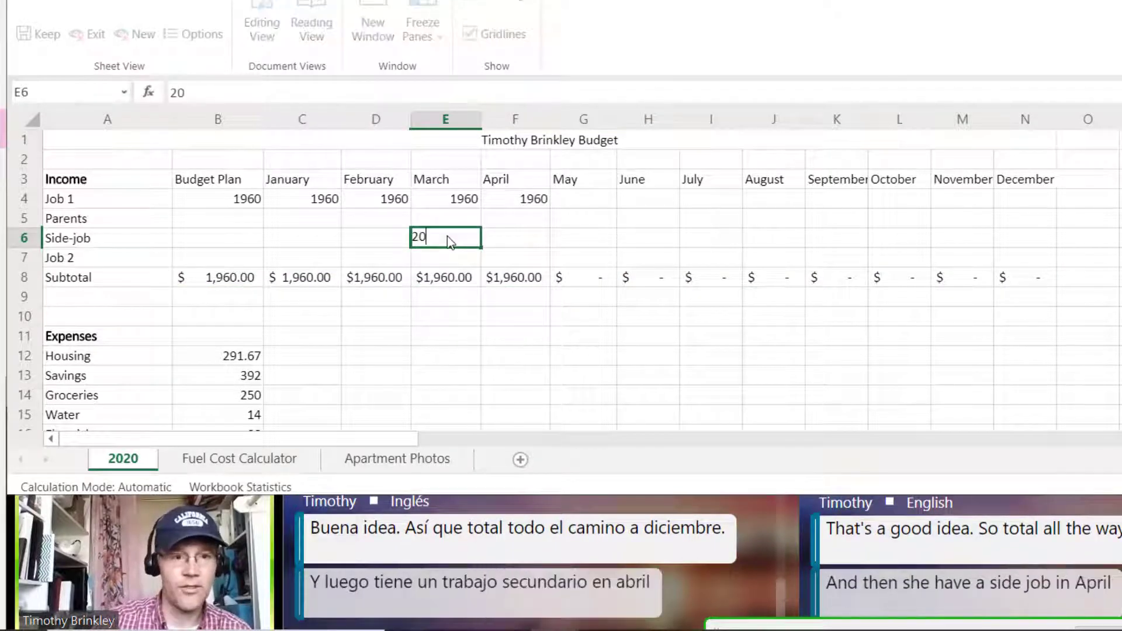
pyautogui.write('0')
pyautogui.press('Return')
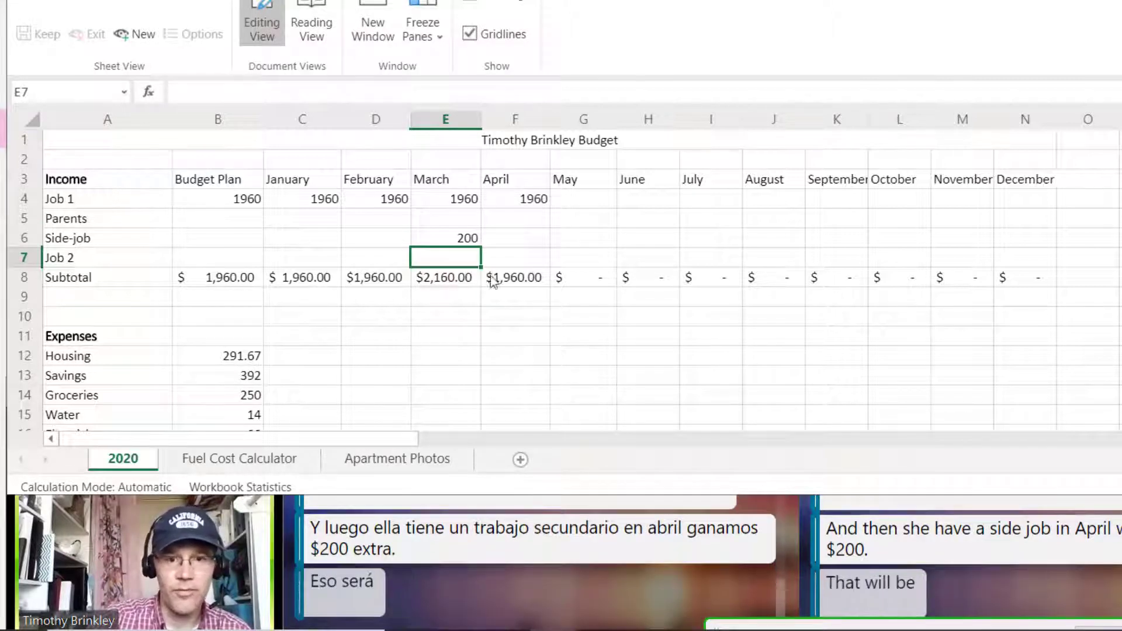
# Look through the Budget Plan expense rows down to leftover funds and return to the month headings.
pyautogui.scroll(-2, 536, 284)
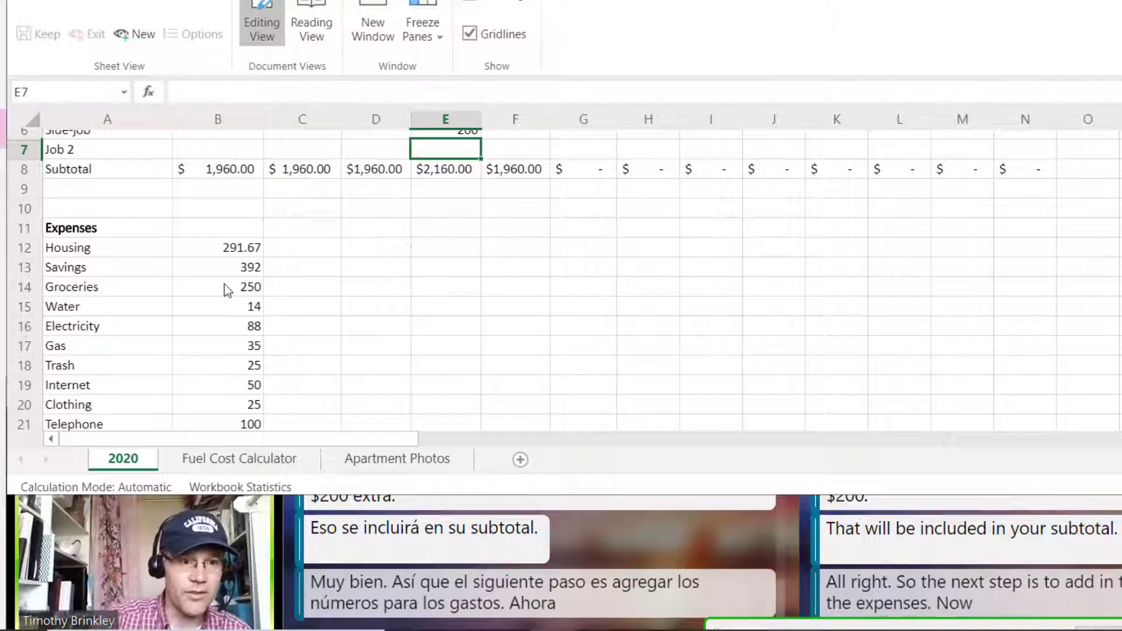
pyautogui.scroll(-4, 245, 290)
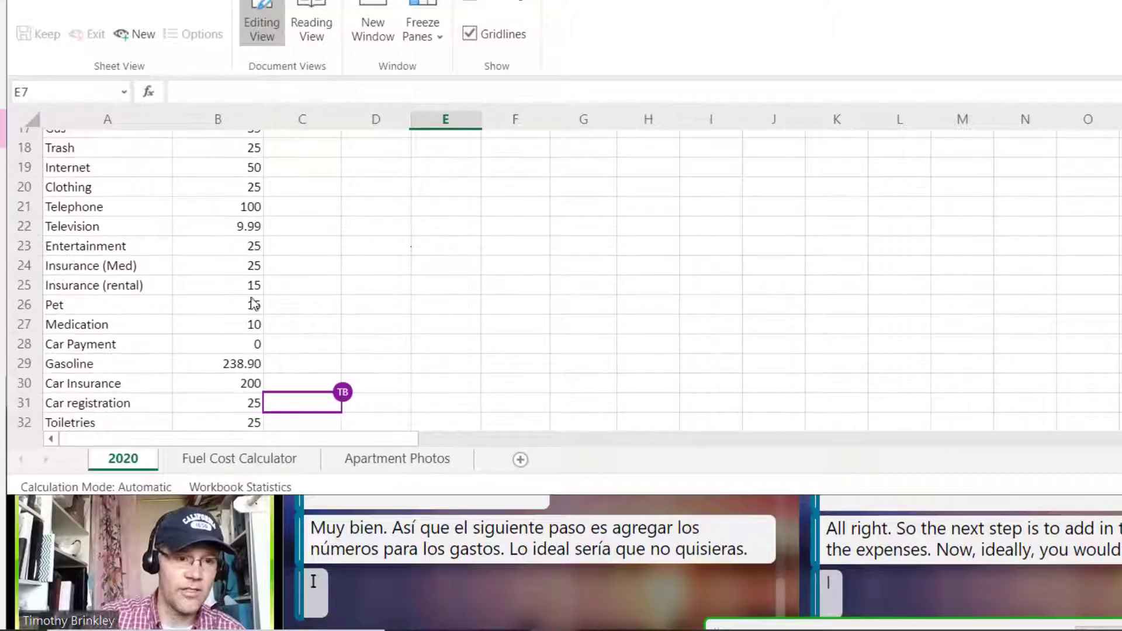
pyautogui.click(237, 247)
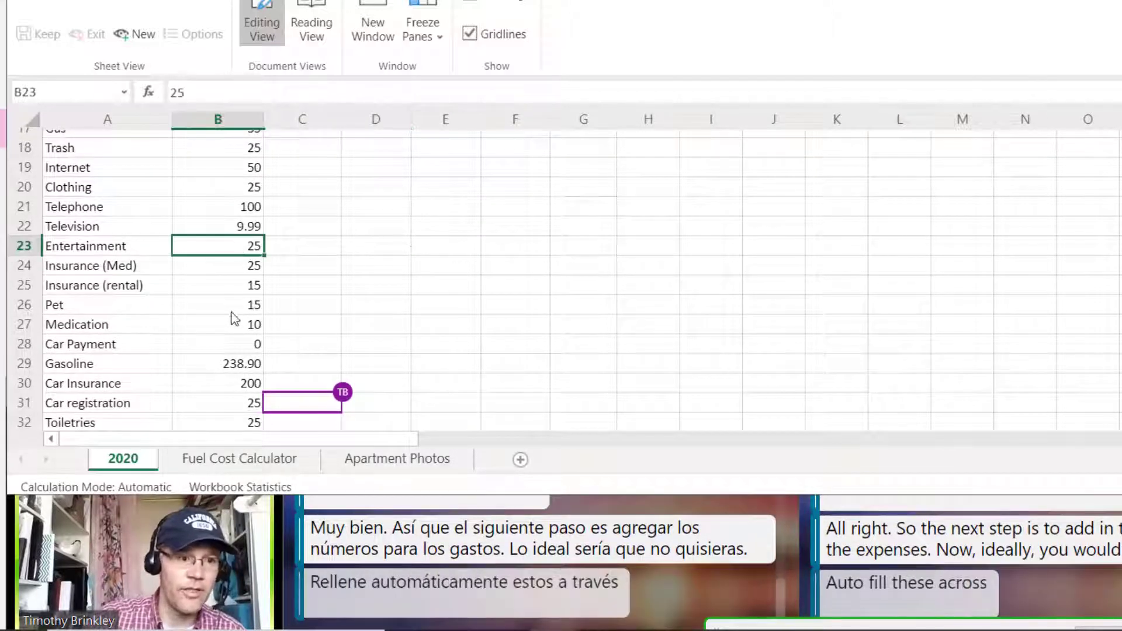
pyautogui.scroll(-2, 239, 367)
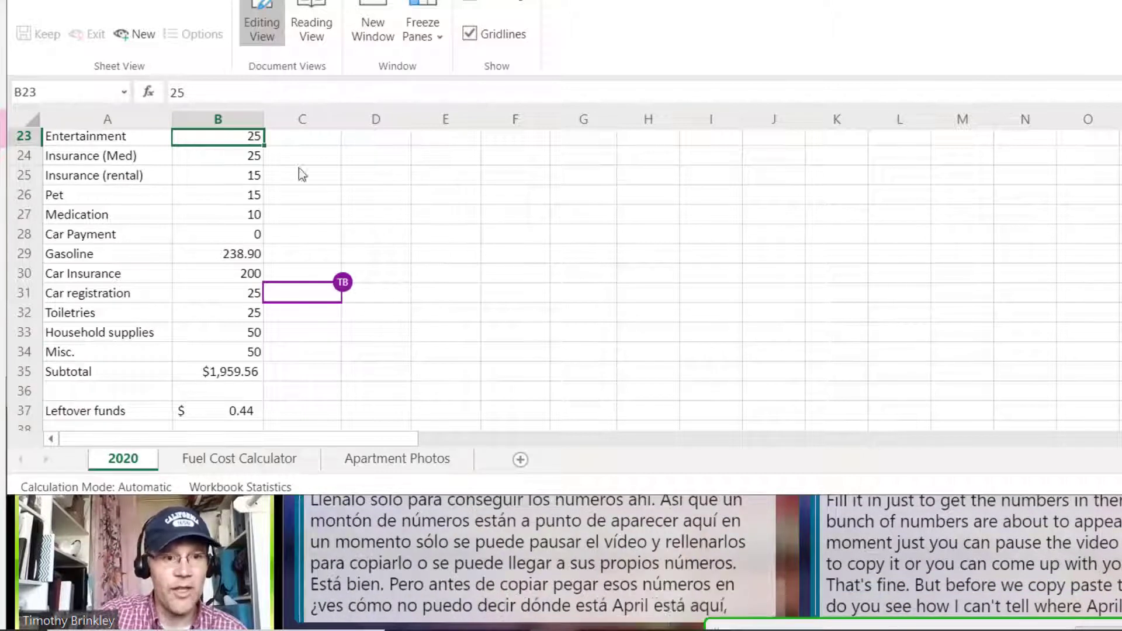
pyautogui.scroll(7, 322, 163)
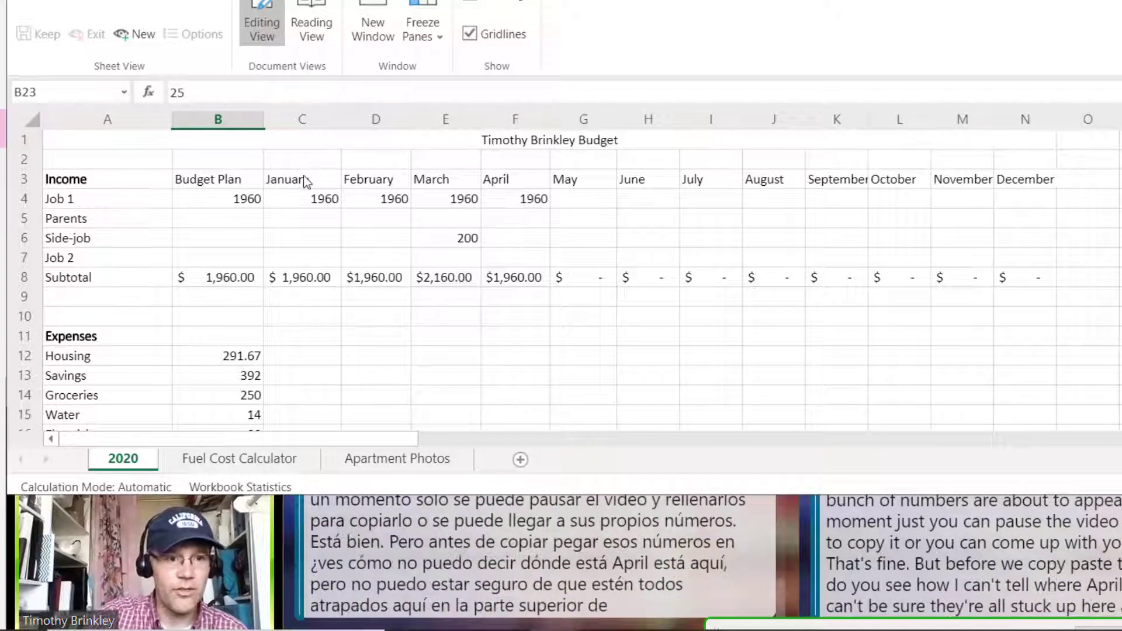
# Freeze panes at cell B4 to lock rows 1 to 3 and column A, and check them by scrolling the sheet.
pyautogui.click(197, 197)
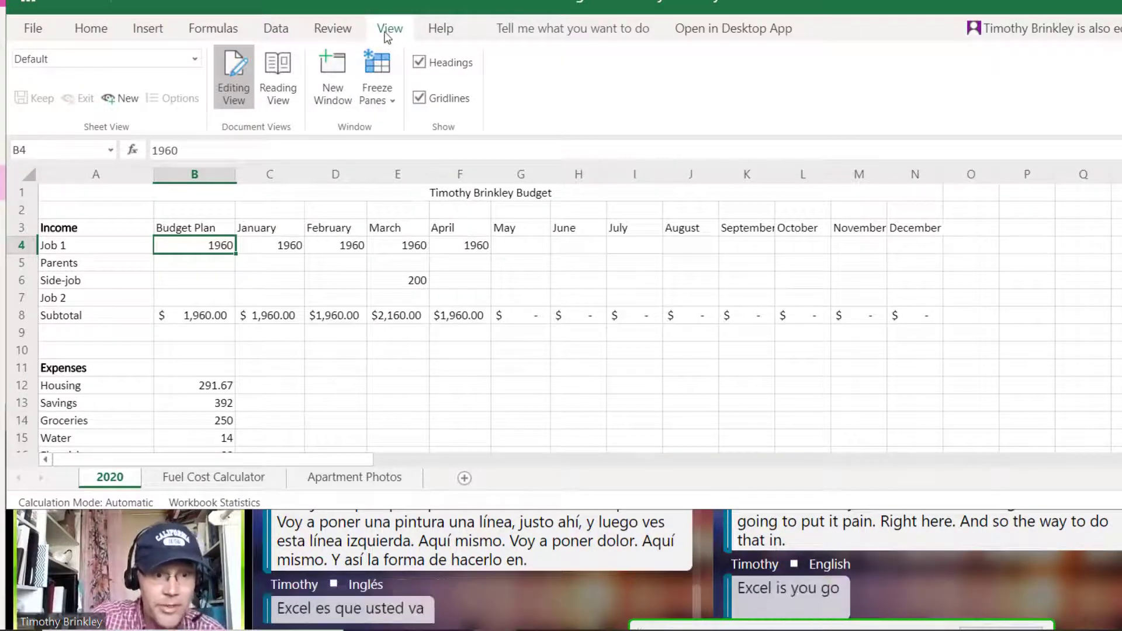
pyautogui.click(383, 100)
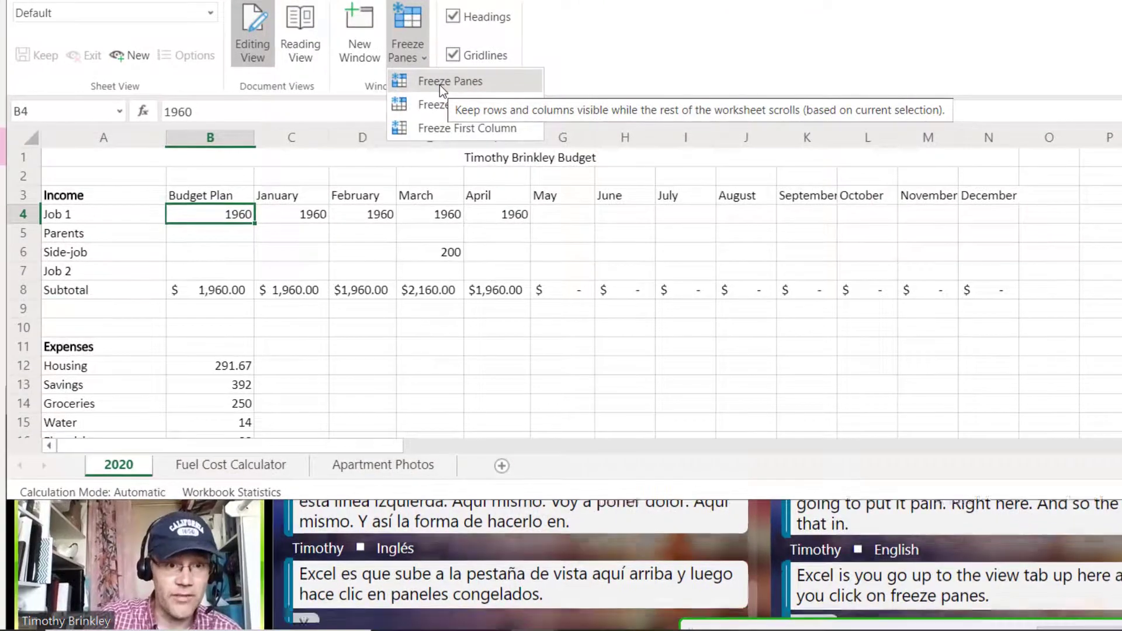
pyautogui.click(440, 85)
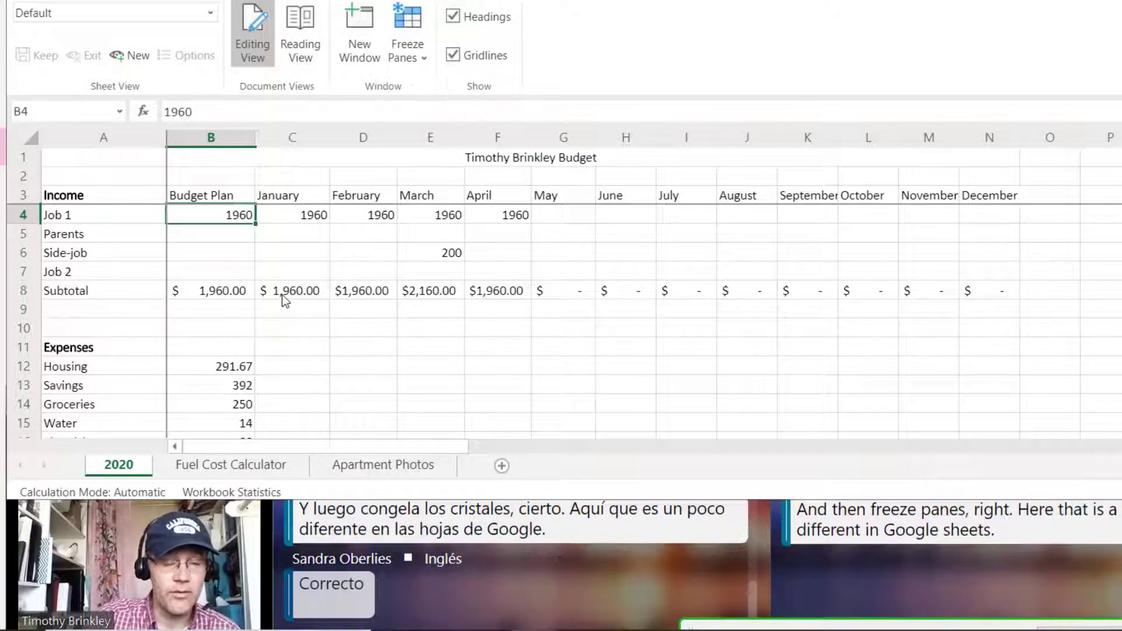
pyautogui.scroll(-3, 280, 307)
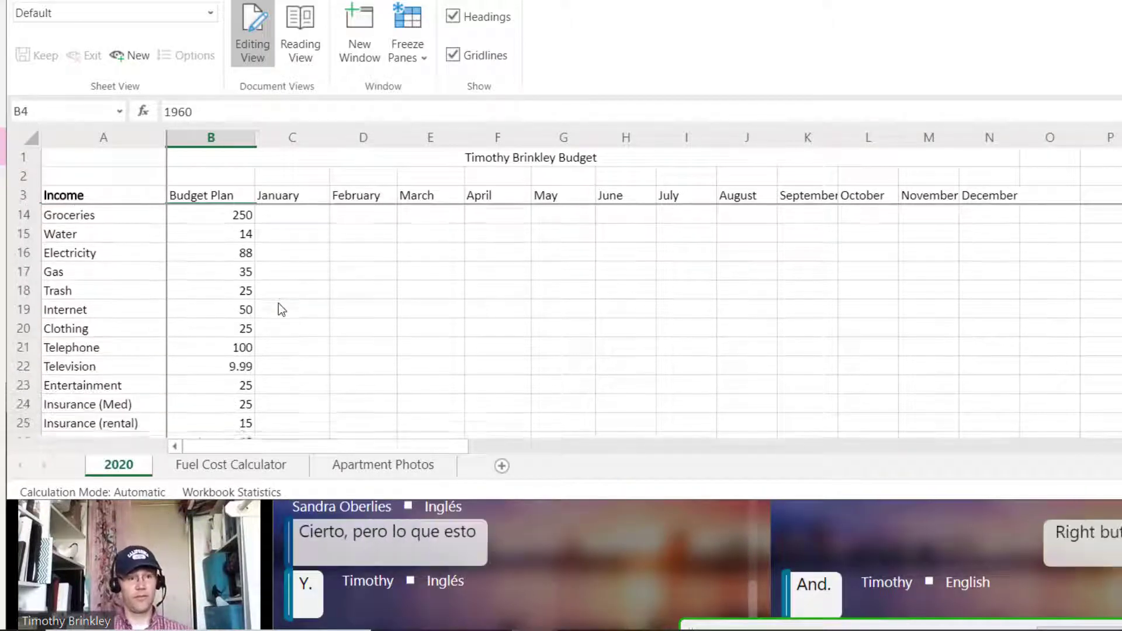
pyautogui.scroll(-5, 279, 303)
pyautogui.scroll(8, 278, 303)
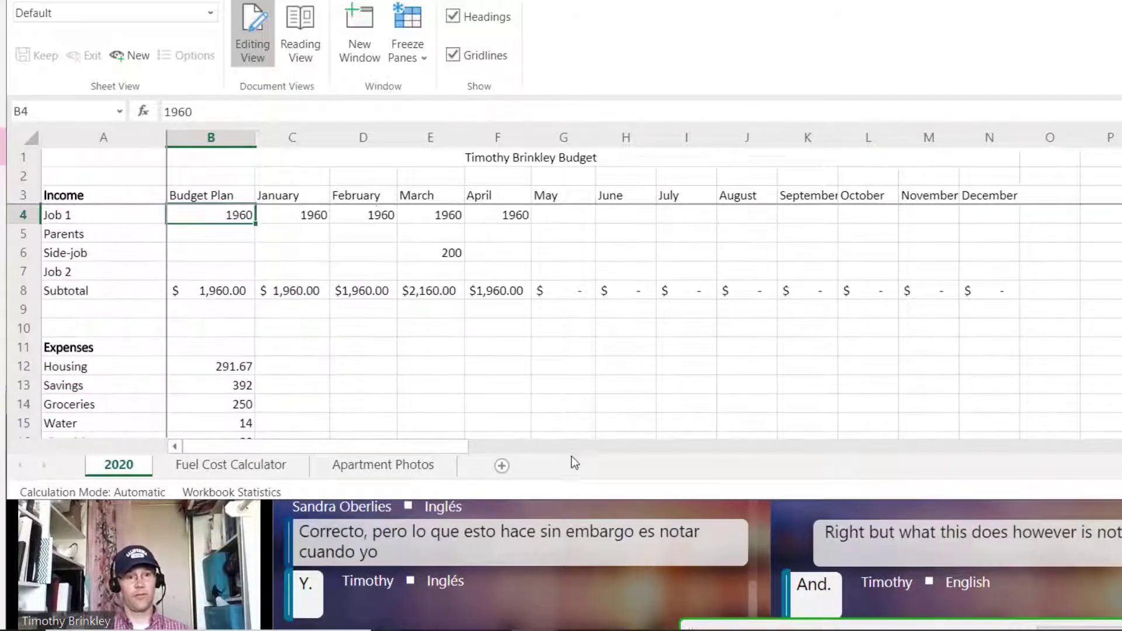
pyautogui.moveTo(441, 448); pyautogui.dragTo(276, 465)
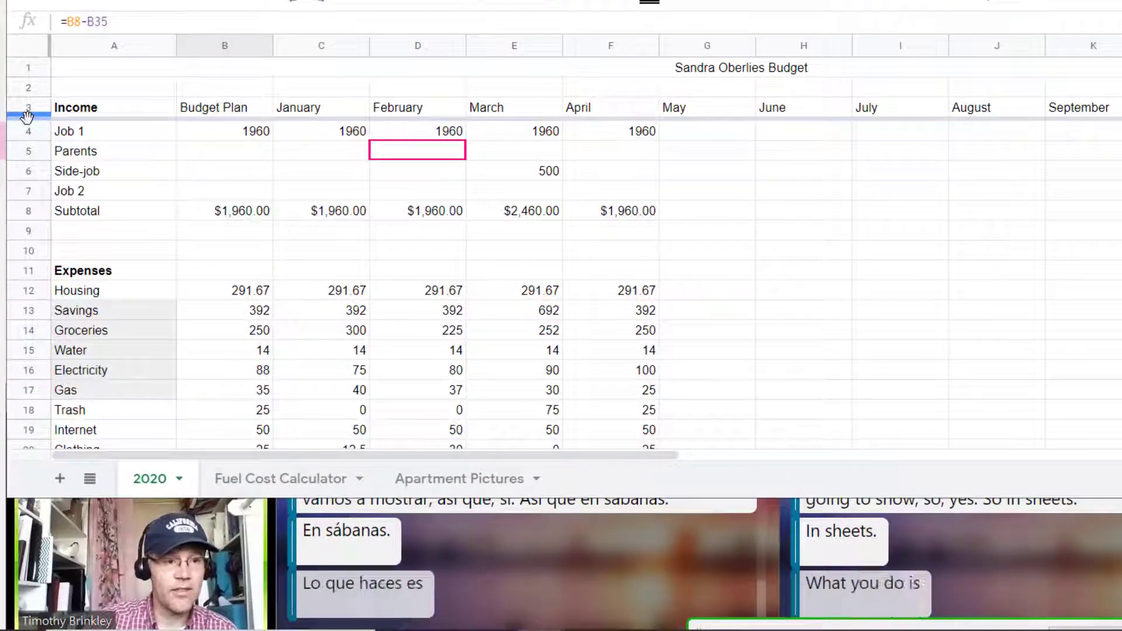
# In the Google Sheets budget, remove the row freeze and freeze the rows again down to row 3.
pyautogui.moveTo(27, 115); pyautogui.dragTo(25, 50)
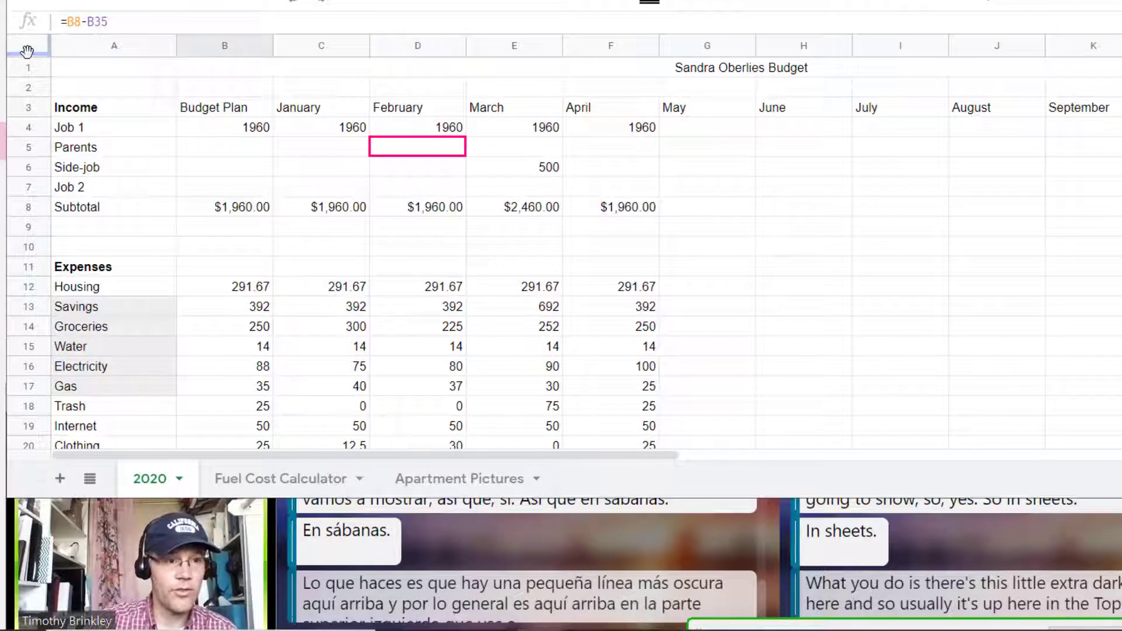
pyautogui.moveTo(32, 53); pyautogui.dragTo(37, 144)
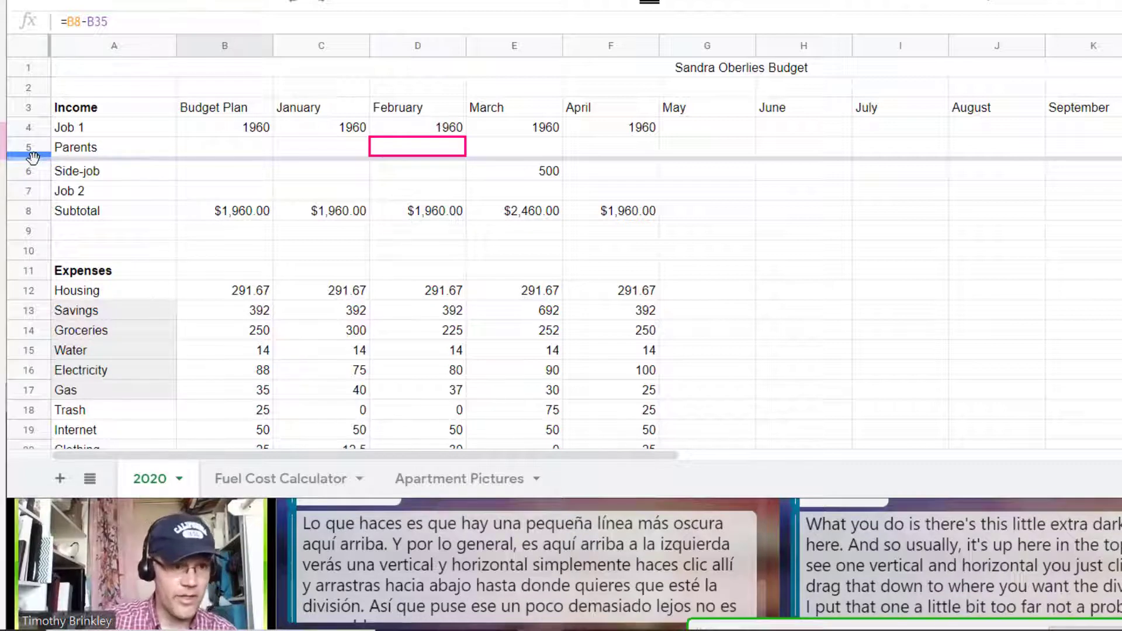
pyautogui.moveTo(32, 153); pyautogui.dragTo(35, 115)
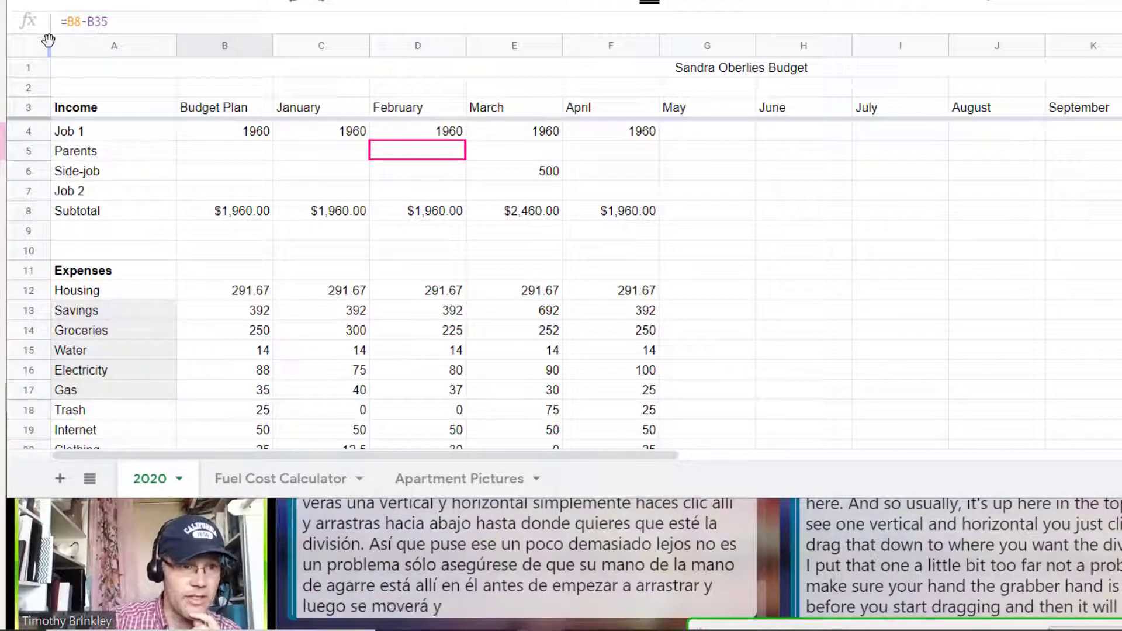
# Try to freeze column A in the Google Sheets budget.
pyautogui.moveTo(49, 43); pyautogui.dragTo(180, 49)
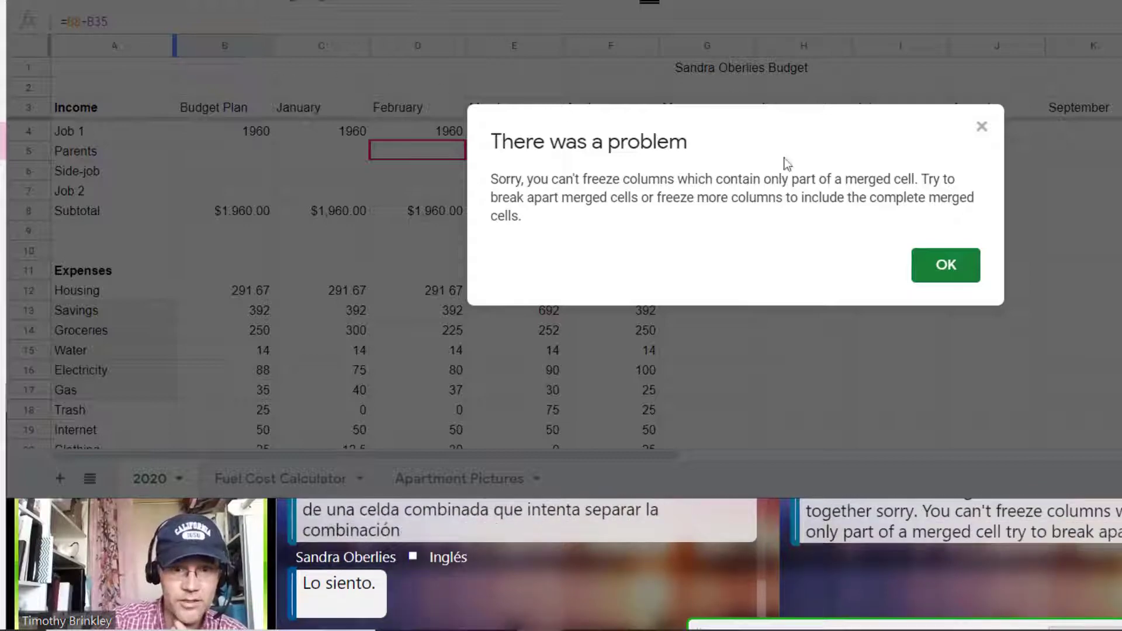
pyautogui.click(935, 279)
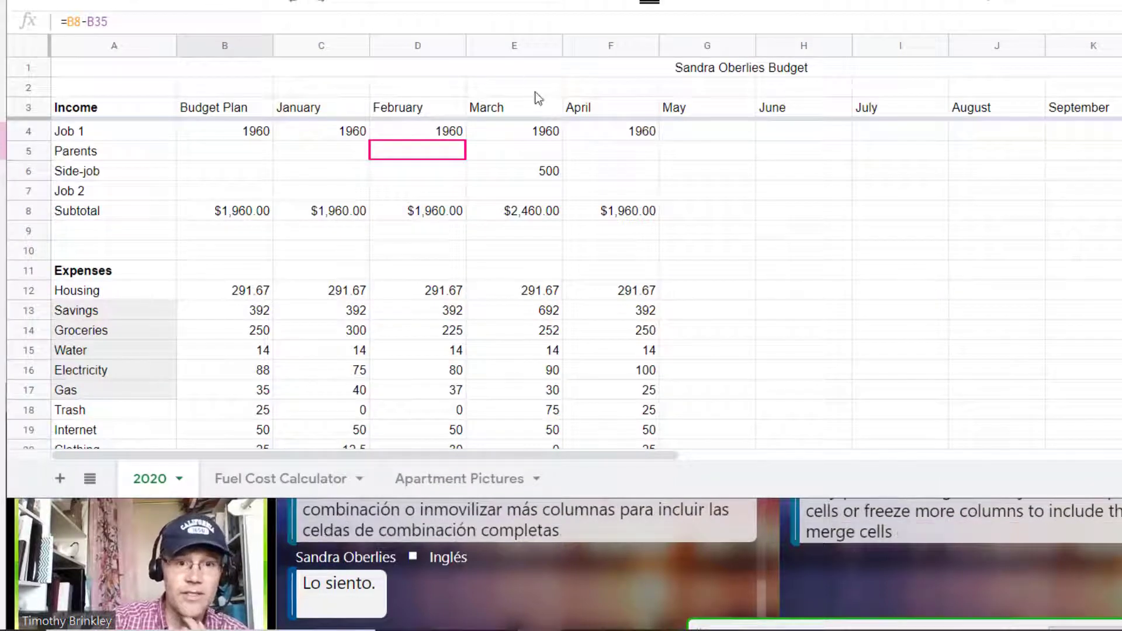
# Unmerge the budget title cell that spans row 1 of the Google Sheets budget.
pyautogui.click(493, 72)
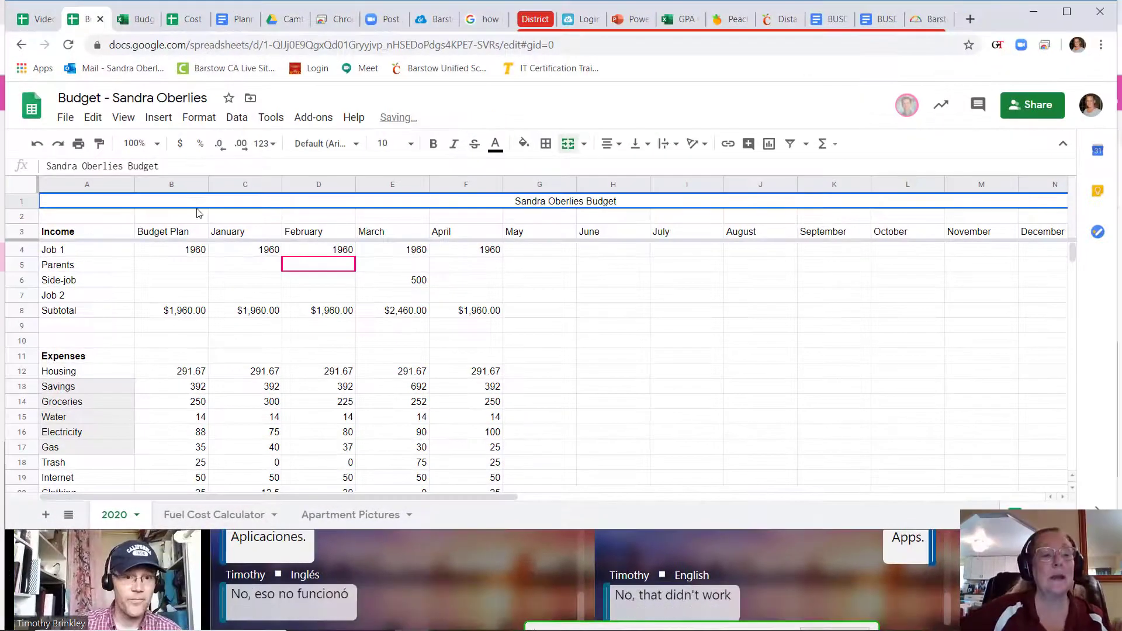
pyautogui.hotkey('ctrl', 'z')
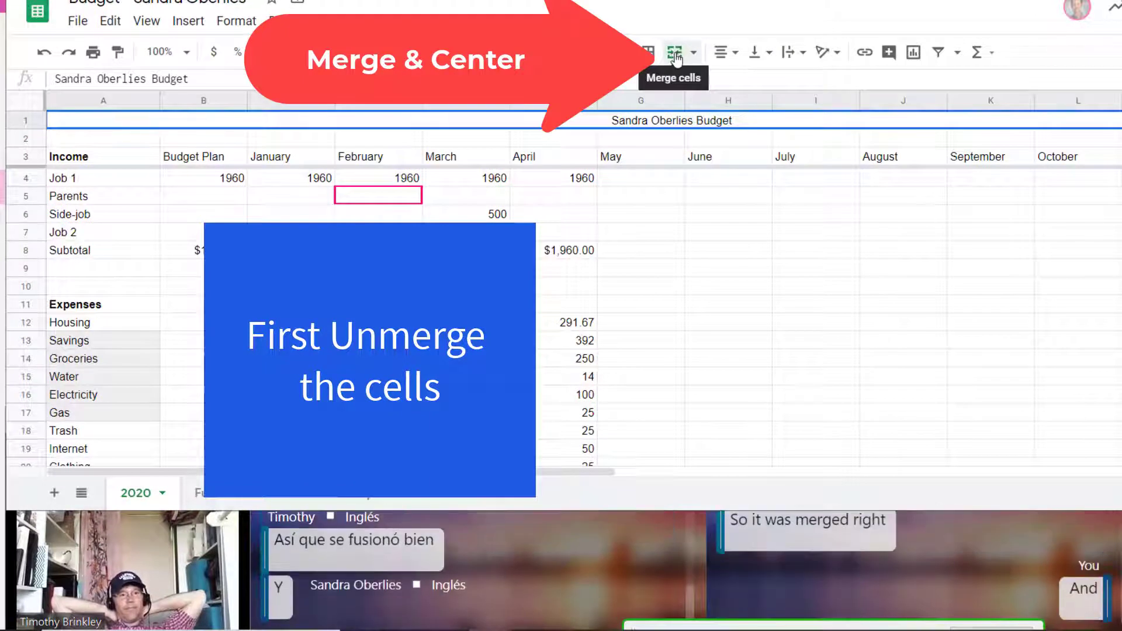
pyautogui.click(675, 54)
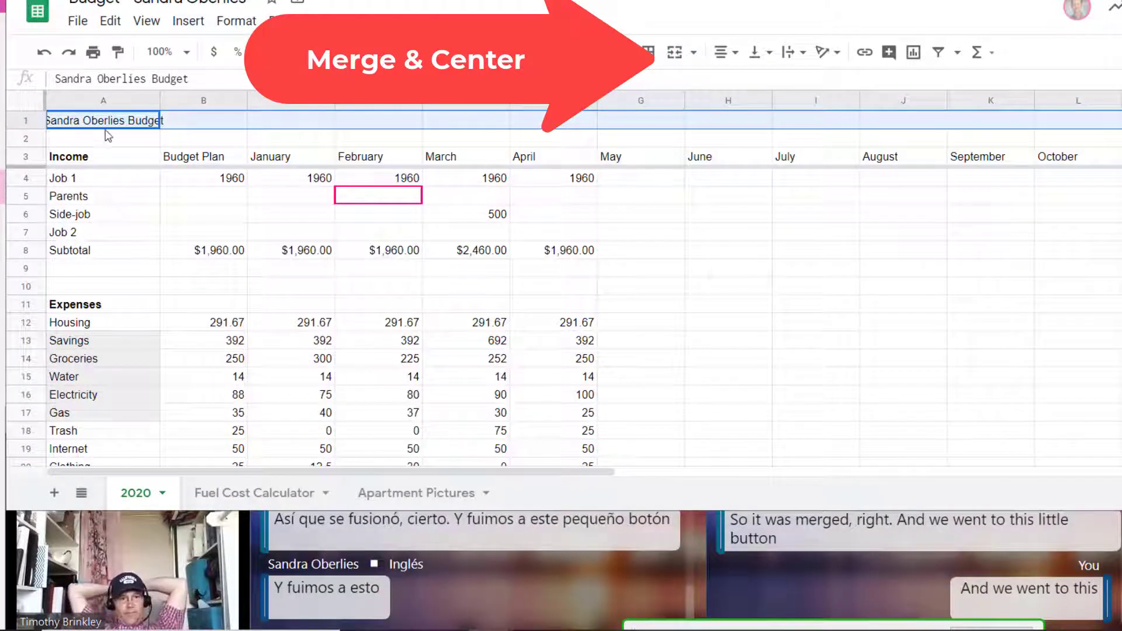
# Move the budget title from A1 to B1 and merge row 1 from column B across the month columns, leaving A1 separate.
pyautogui.click(114, 123)
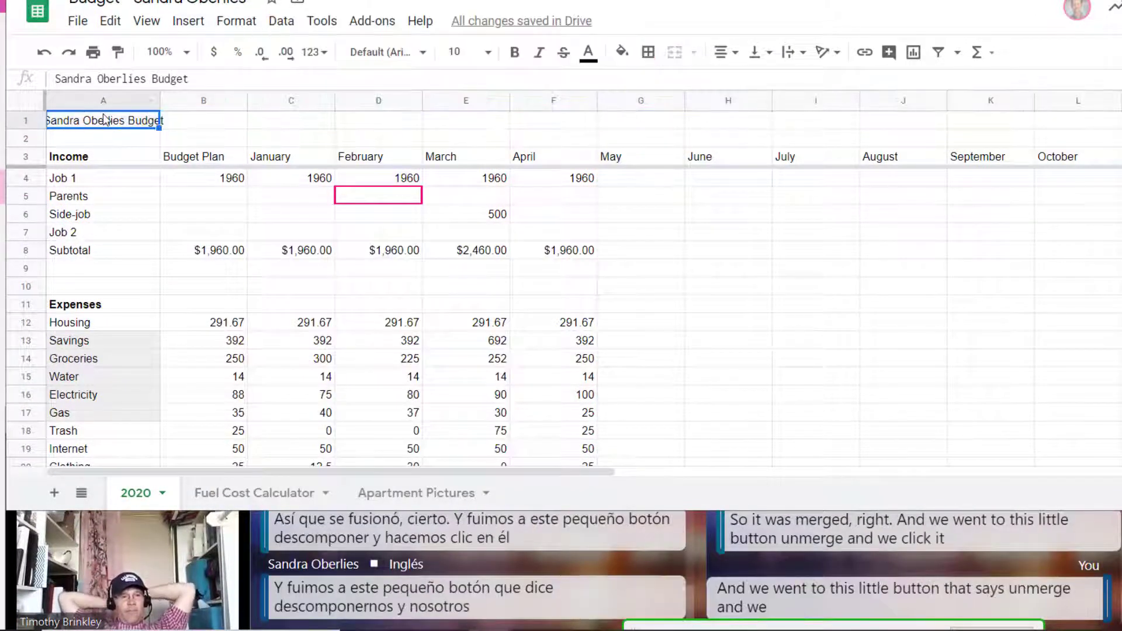
pyautogui.moveTo(104, 117); pyautogui.dragTo(203, 125)
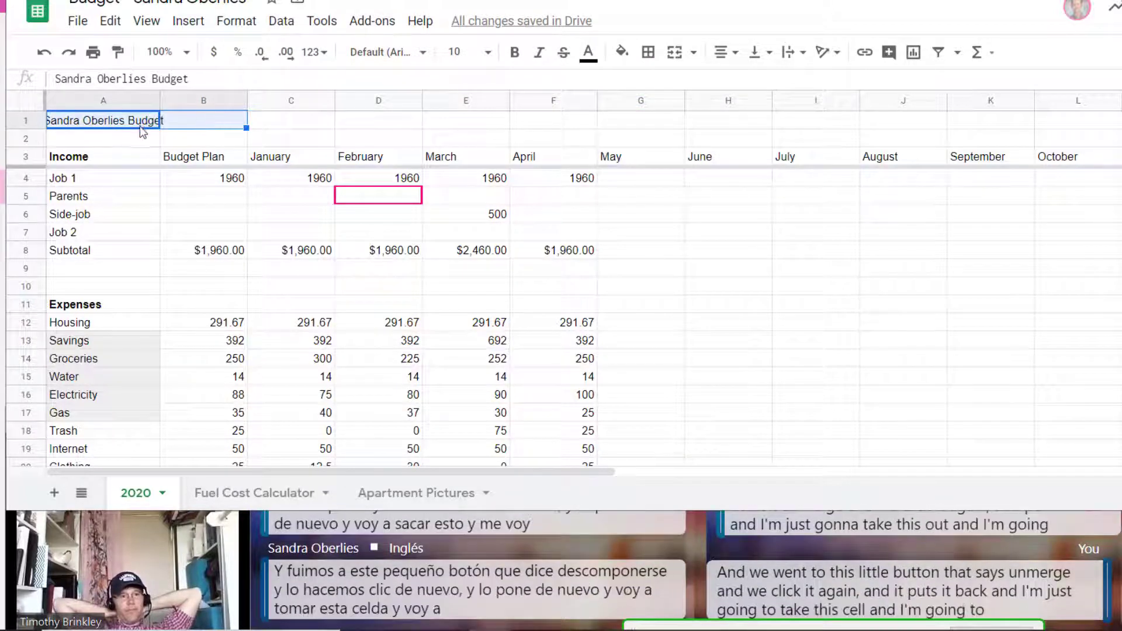
pyautogui.moveTo(246, 128); pyautogui.dragTo(106, 109)
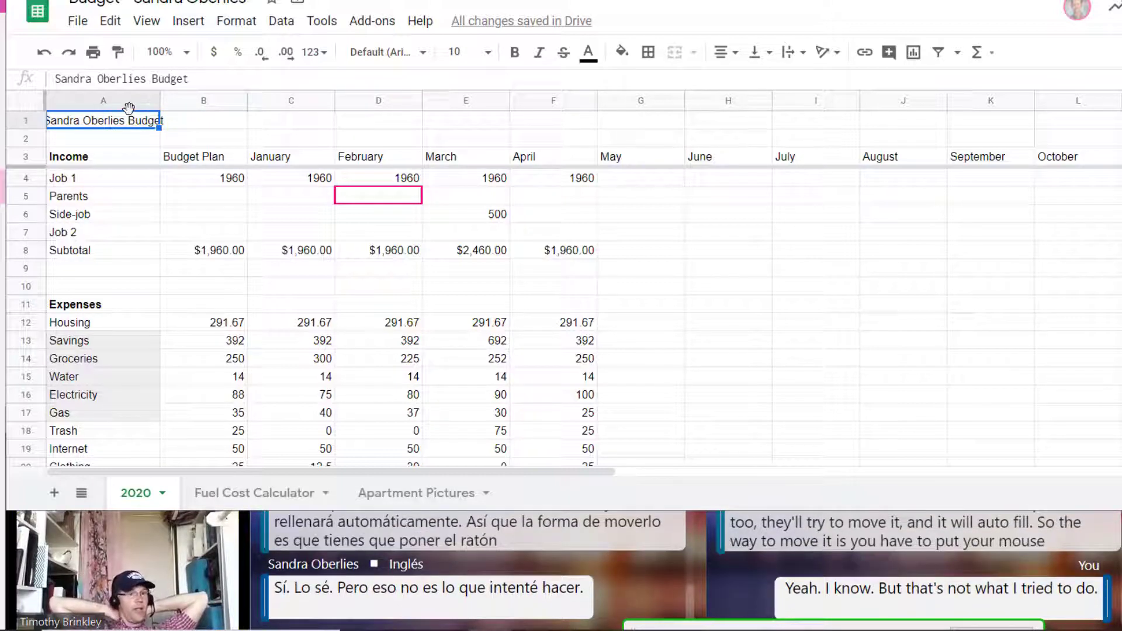
pyautogui.hotkey('ctrl', 'c')
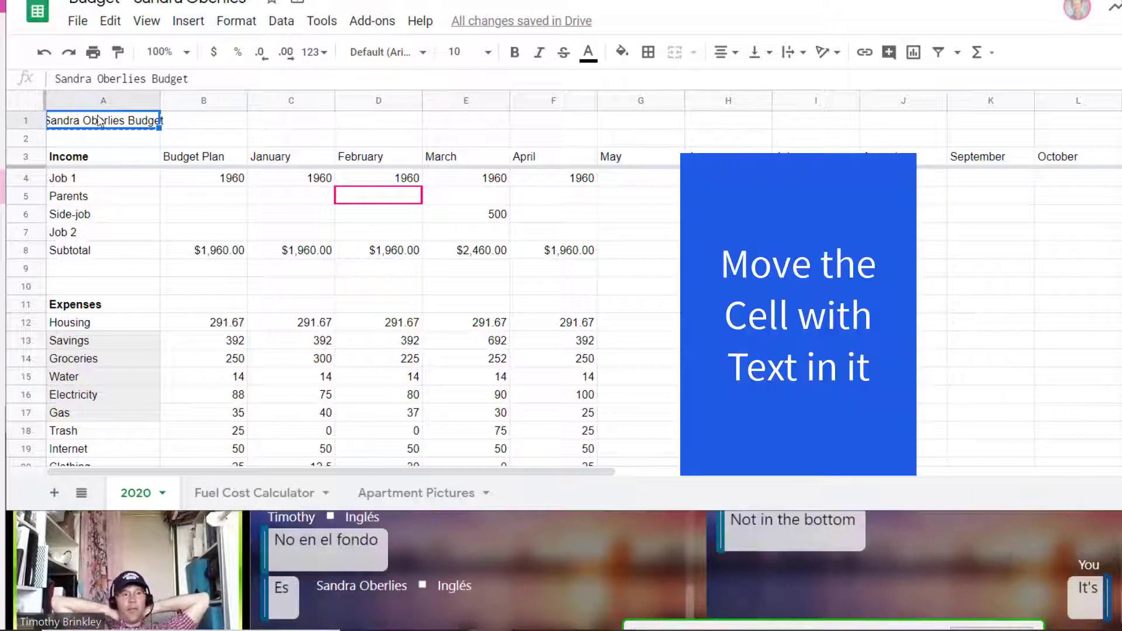
pyautogui.moveTo(99, 121); pyautogui.dragTo(1074, 197)
pyautogui.click(579, 135)
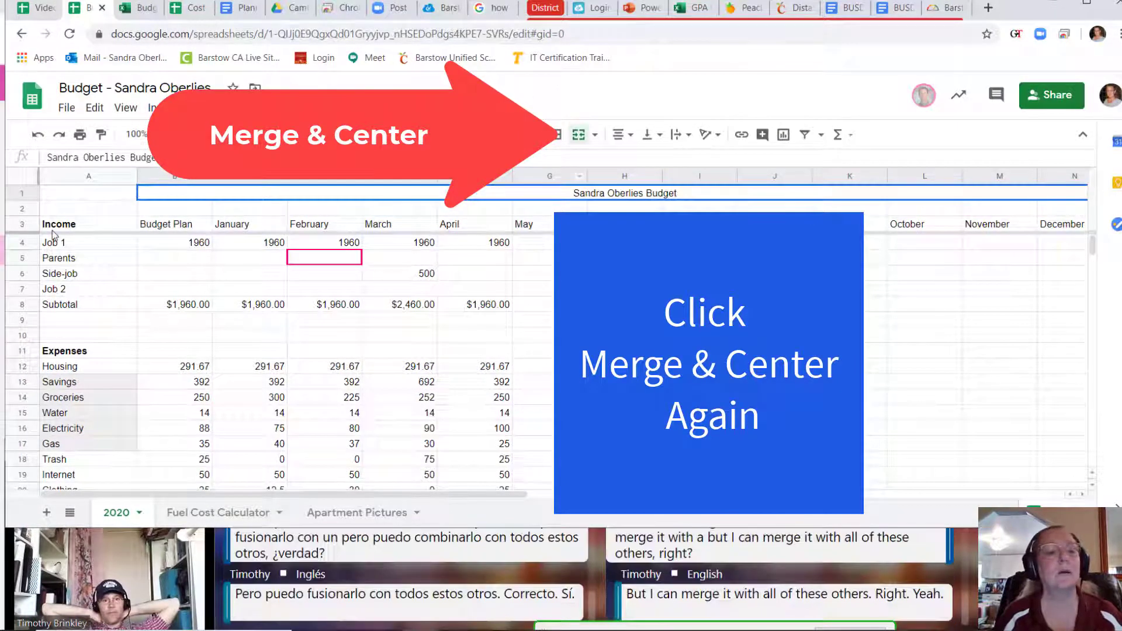
# Freeze column A alongside the frozen heading rows and check the freeze by scrolling the sheet.
pyautogui.click(123, 190)
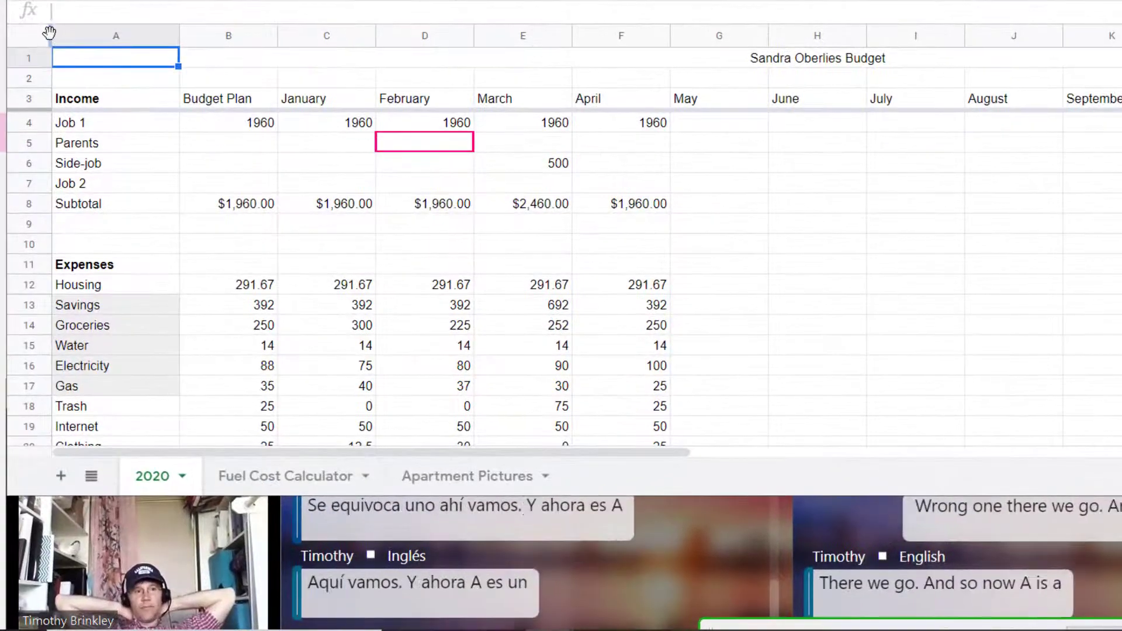
pyautogui.moveTo(80, 36); pyautogui.dragTo(183, 41)
pyautogui.scroll(-8, 256, 199)
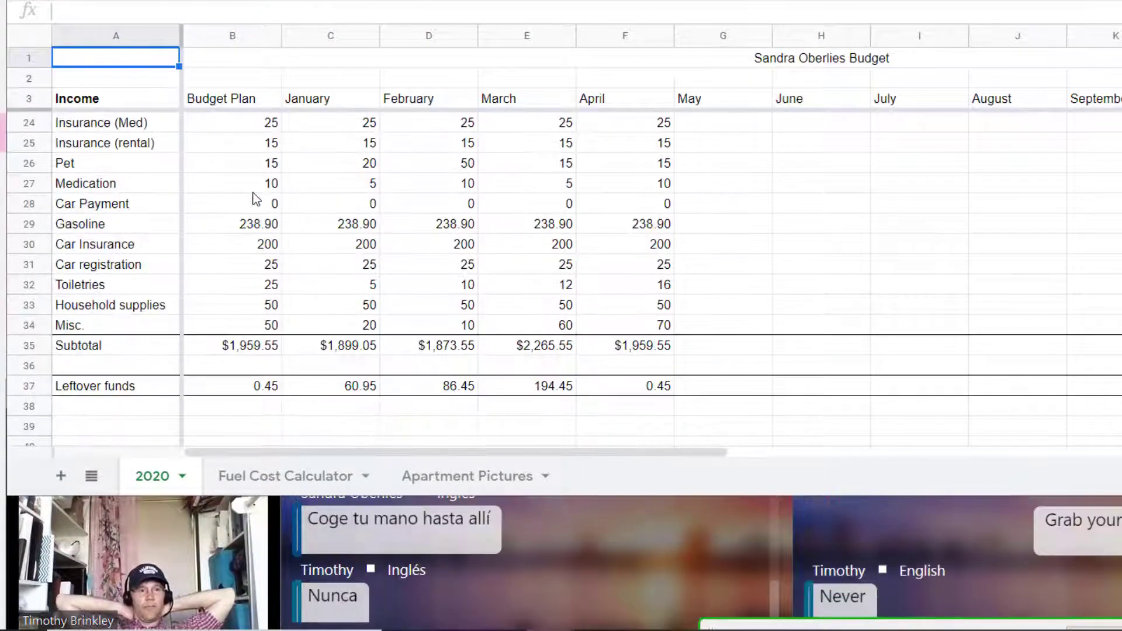
pyautogui.scroll(8, 256, 199)
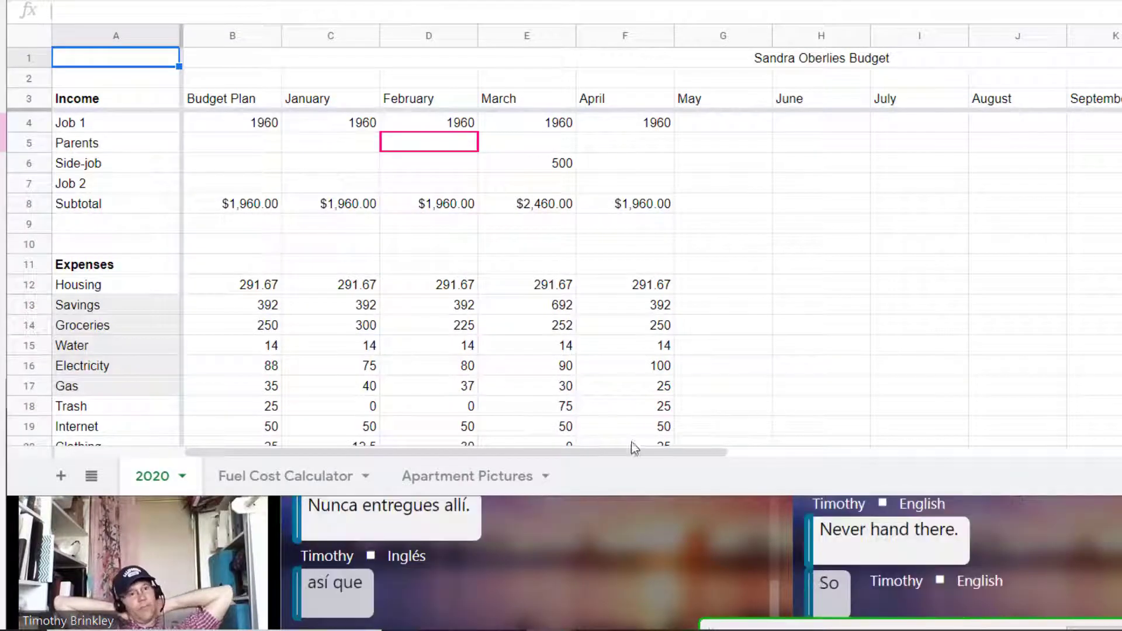
pyautogui.moveTo(647, 453)
pyautogui.mouseDown()
pyautogui.moveTo(776, 468)
pyautogui.moveTo(647, 462)
pyautogui.mouseUp()
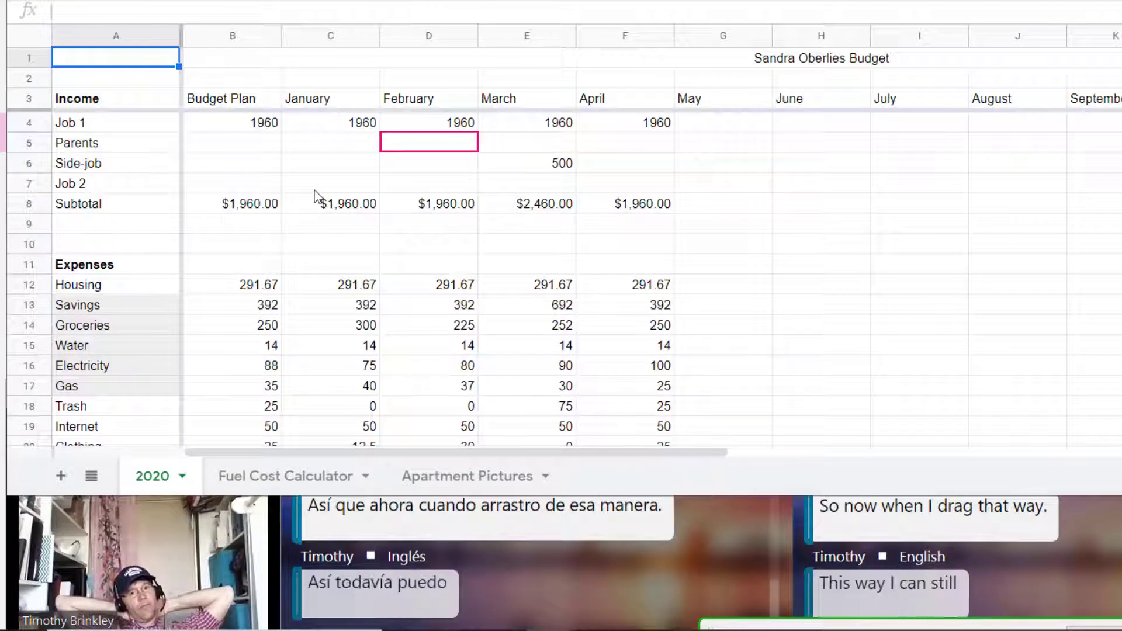
# Compare the Groceries amounts in row 14 month by month from January to April.
pyautogui.scroll(-3, 381, 300)
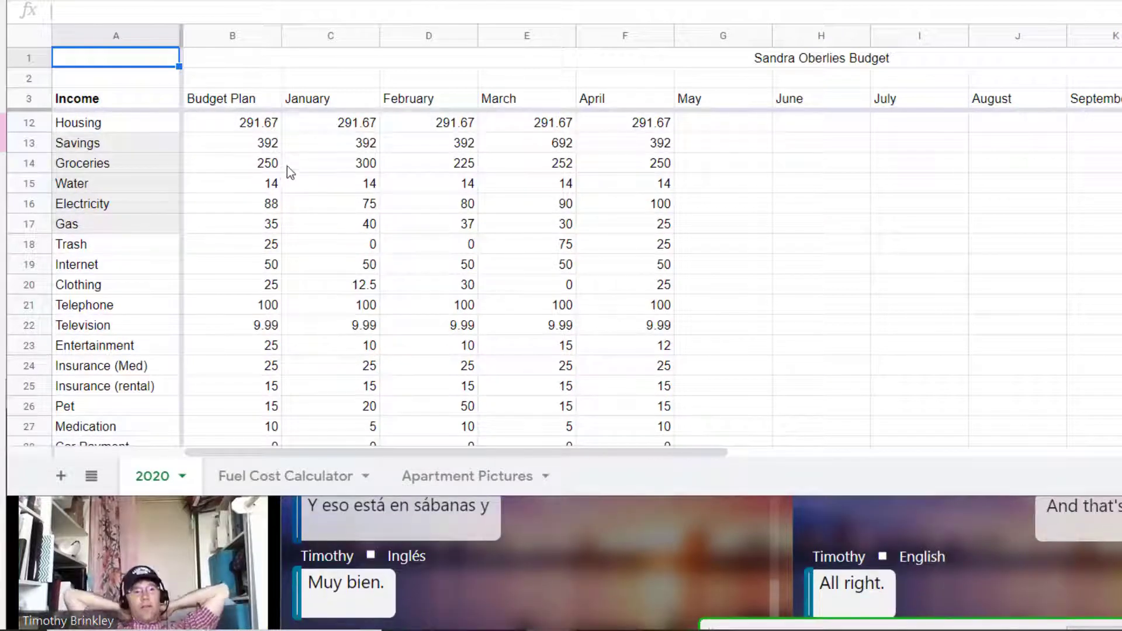
pyautogui.click(357, 165)
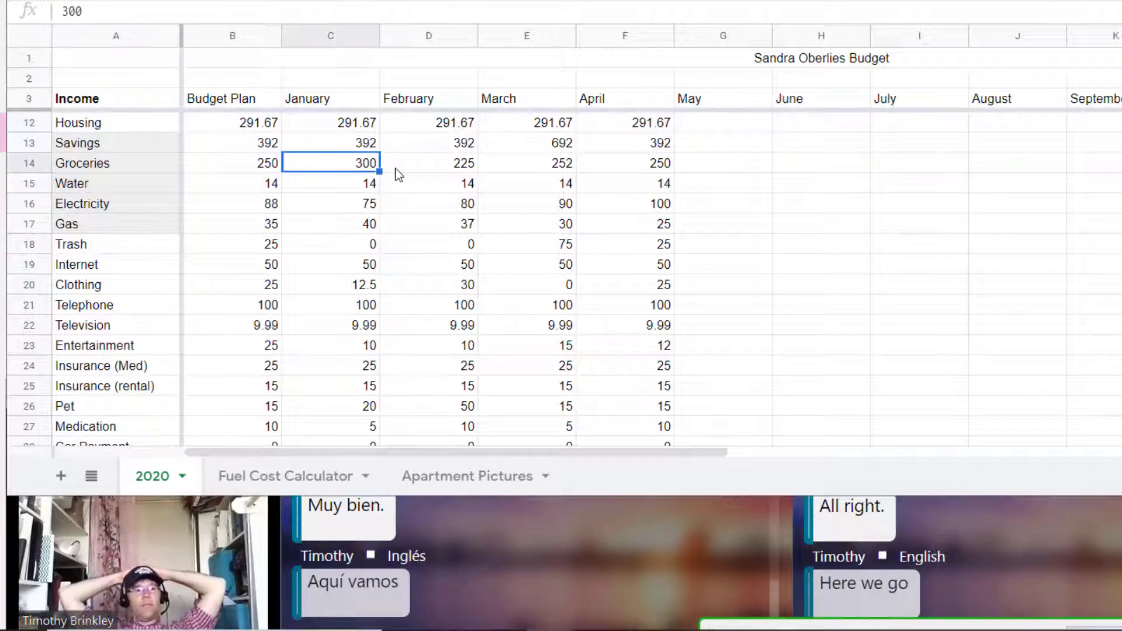
pyautogui.click(454, 169)
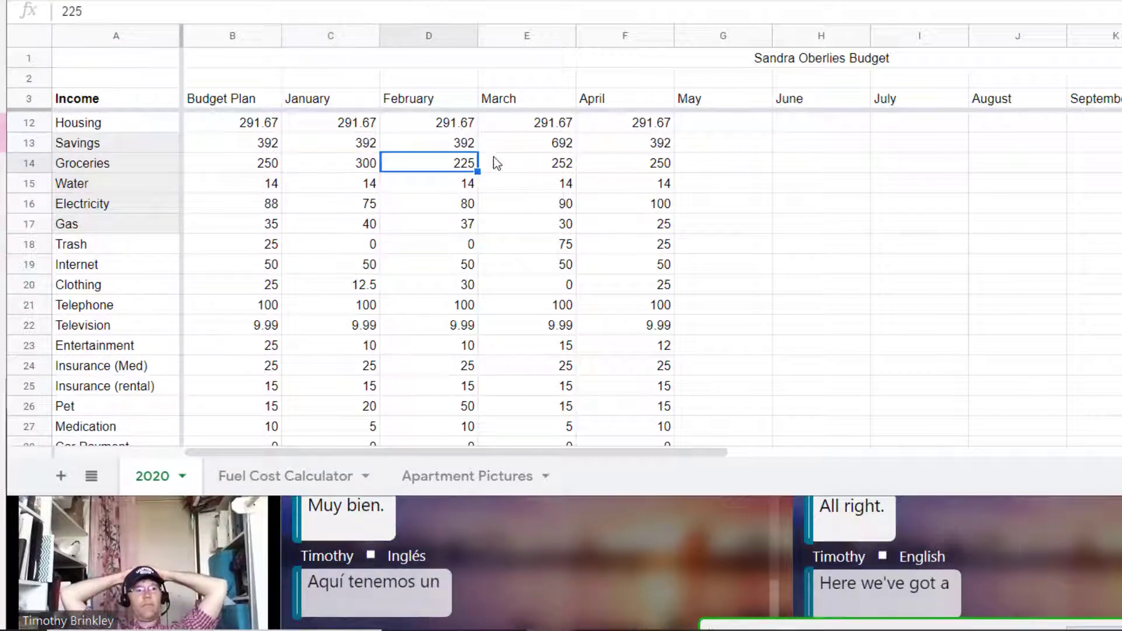
pyautogui.click(536, 167)
pyautogui.click(640, 170)
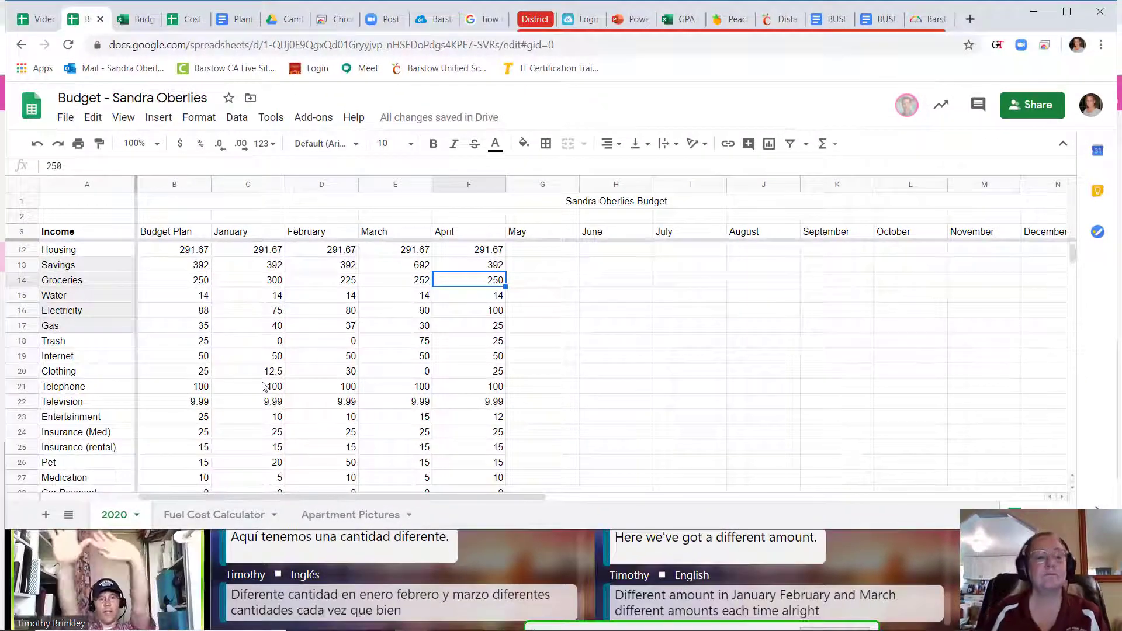
# Switch to the Excel budget and fill the expense Subtotal formula in B35 across row 35 to December.
pyautogui.click(231, 252)
pyautogui.hotkey('ctrl', 'Tab')
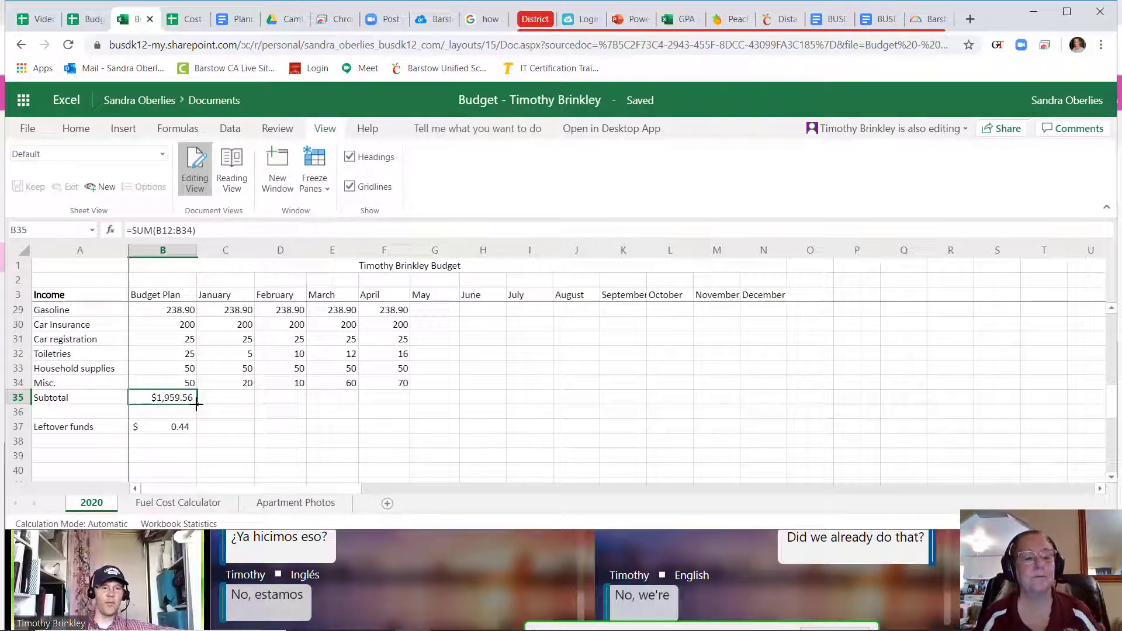
pyautogui.scroll(8, 246, 394)
pyautogui.scroll(-3, 257, 395)
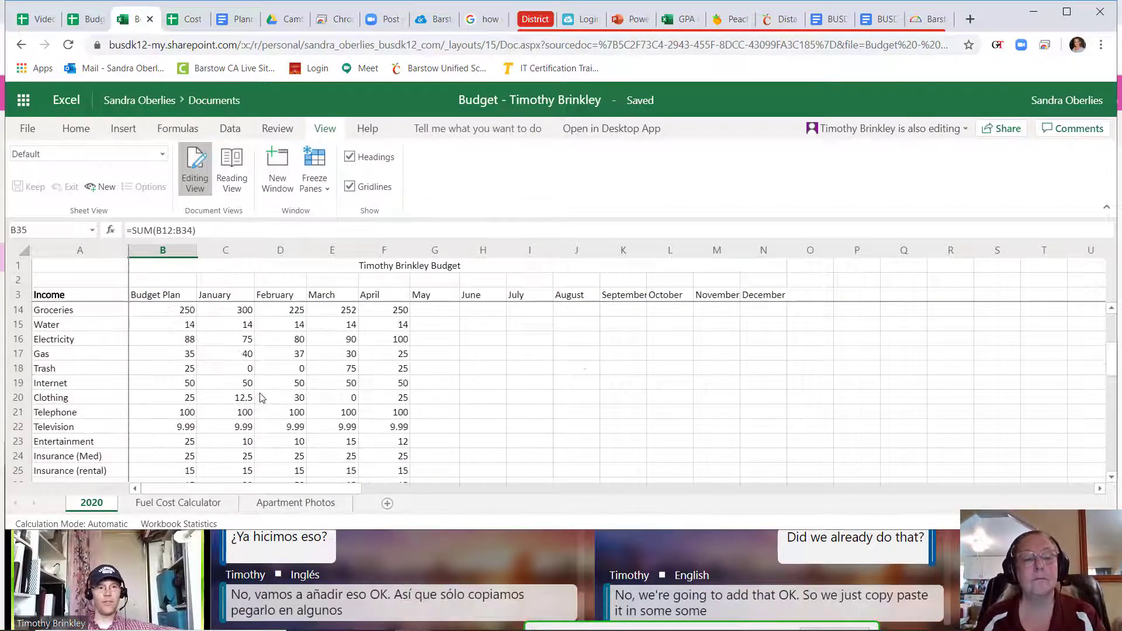
pyautogui.scroll(-4, 262, 398)
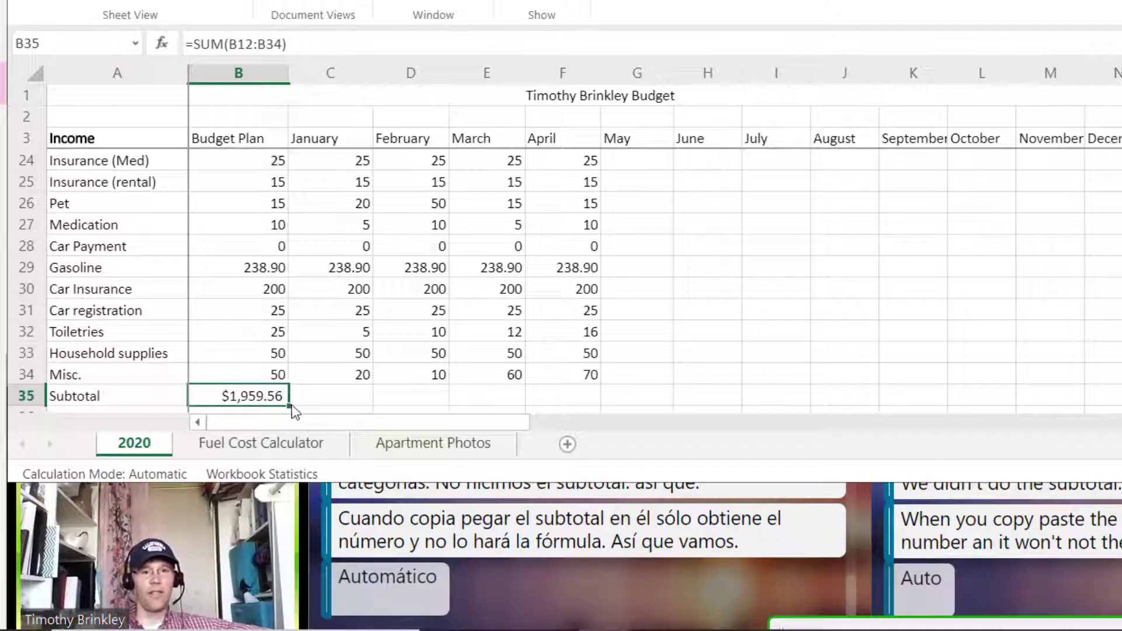
pyautogui.moveTo(289, 402); pyautogui.dragTo(1006, 397)
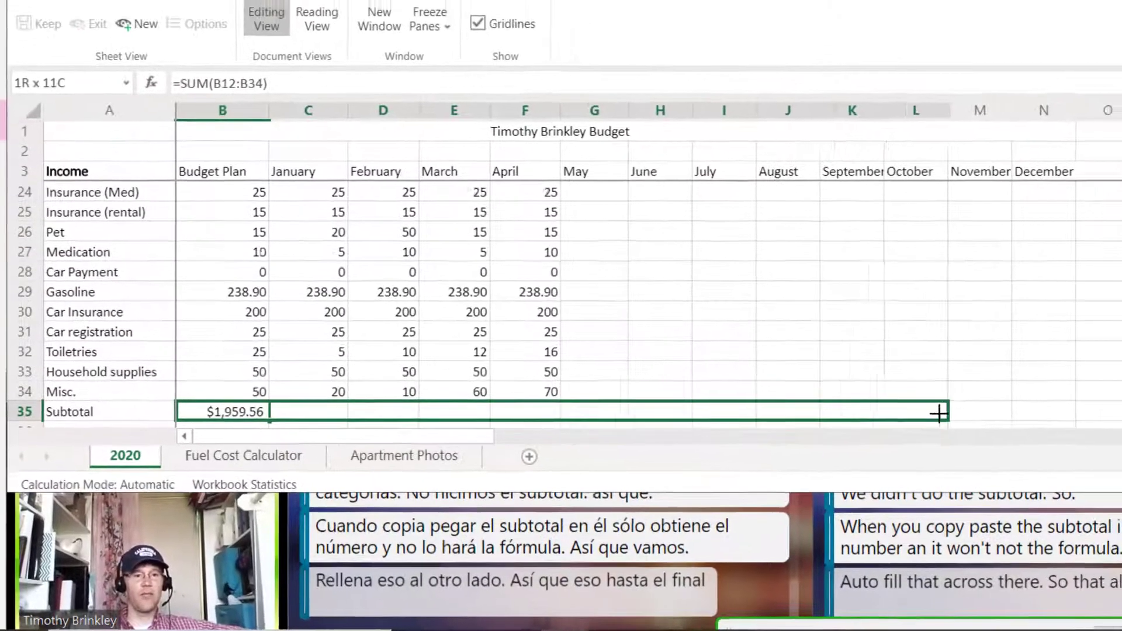
pyautogui.moveTo(938, 413); pyautogui.dragTo(1027, 416)
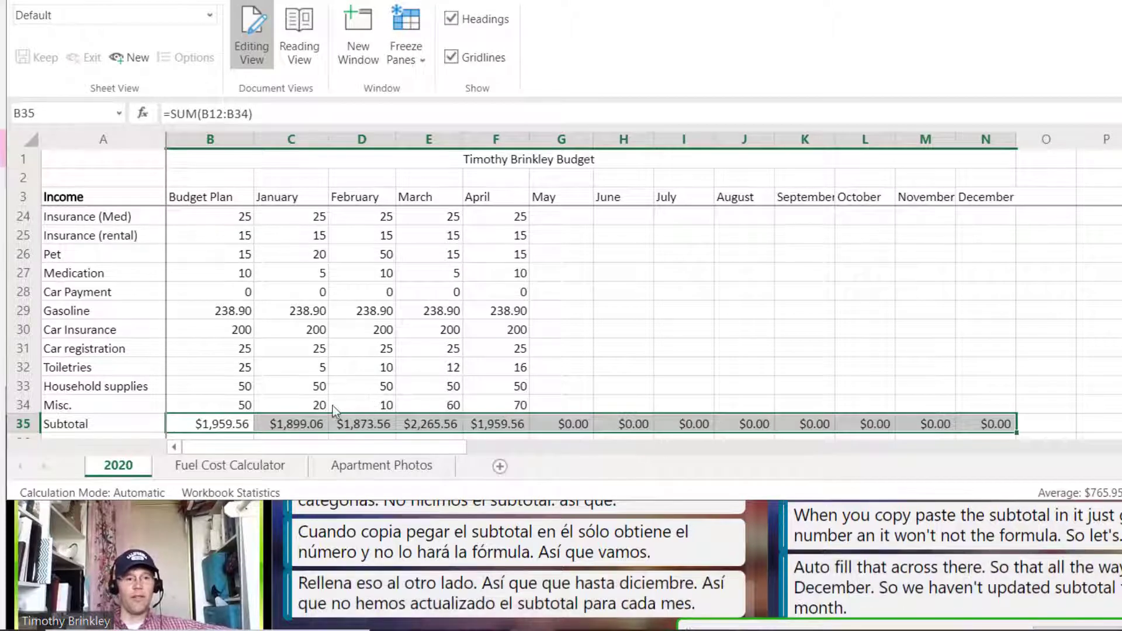
# Fill the Leftover funds formula in B37 across row 37 to December.
pyautogui.scroll(-3, 326, 387)
pyautogui.click(212, 274)
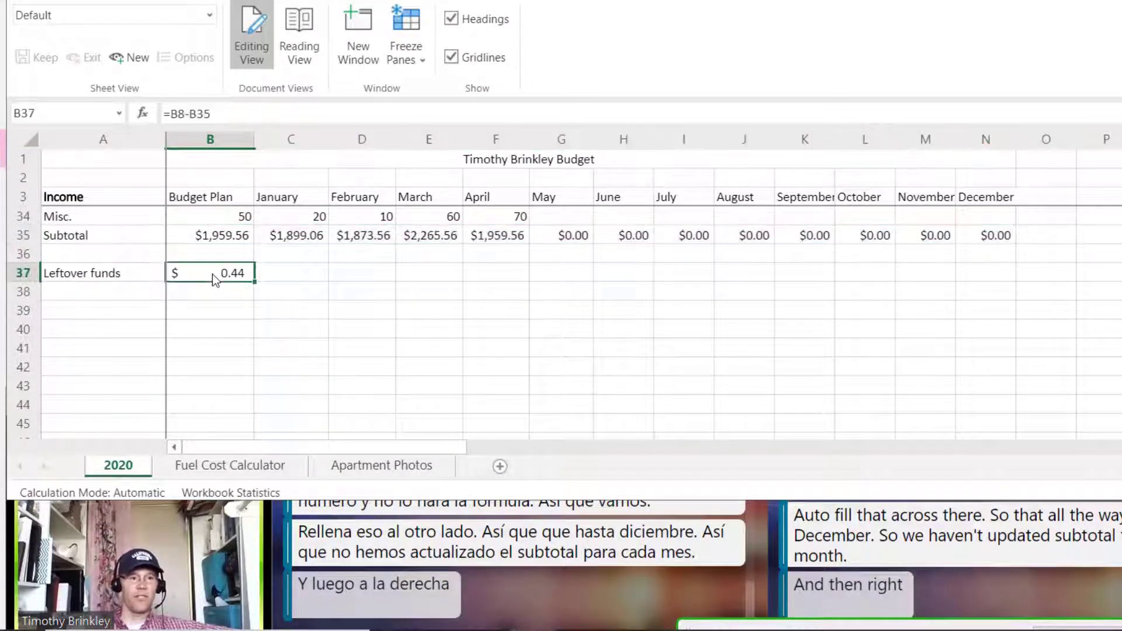
pyautogui.moveTo(253, 277); pyautogui.dragTo(989, 287)
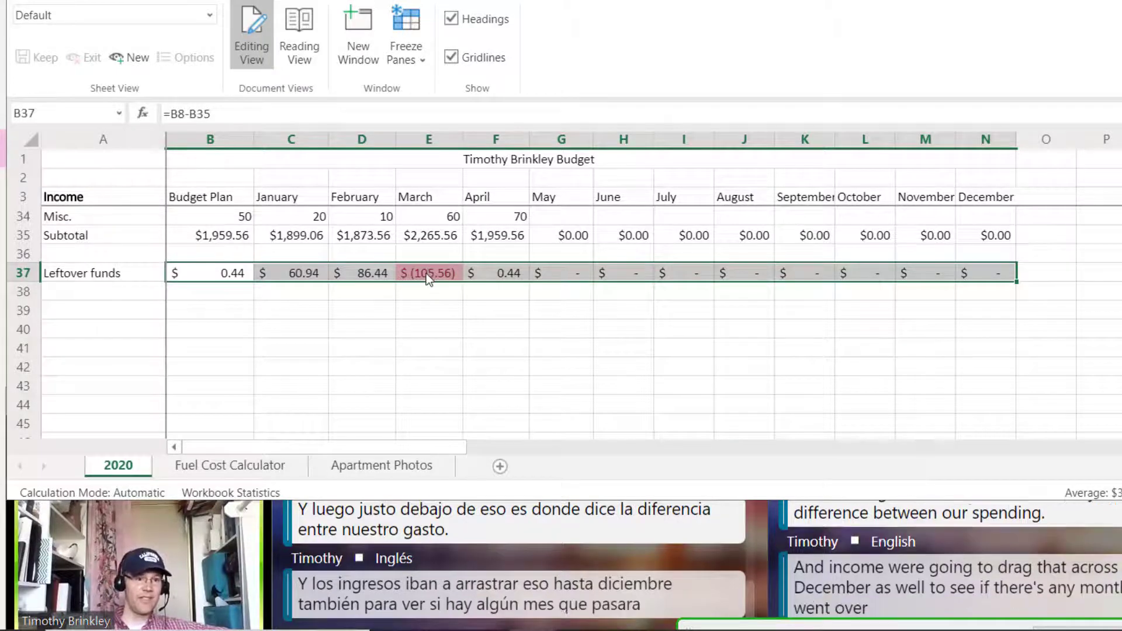
# Look back through the monthly expenses, including February's Trash amount, and up to the income rows.
pyautogui.scroll(5, 426, 273)
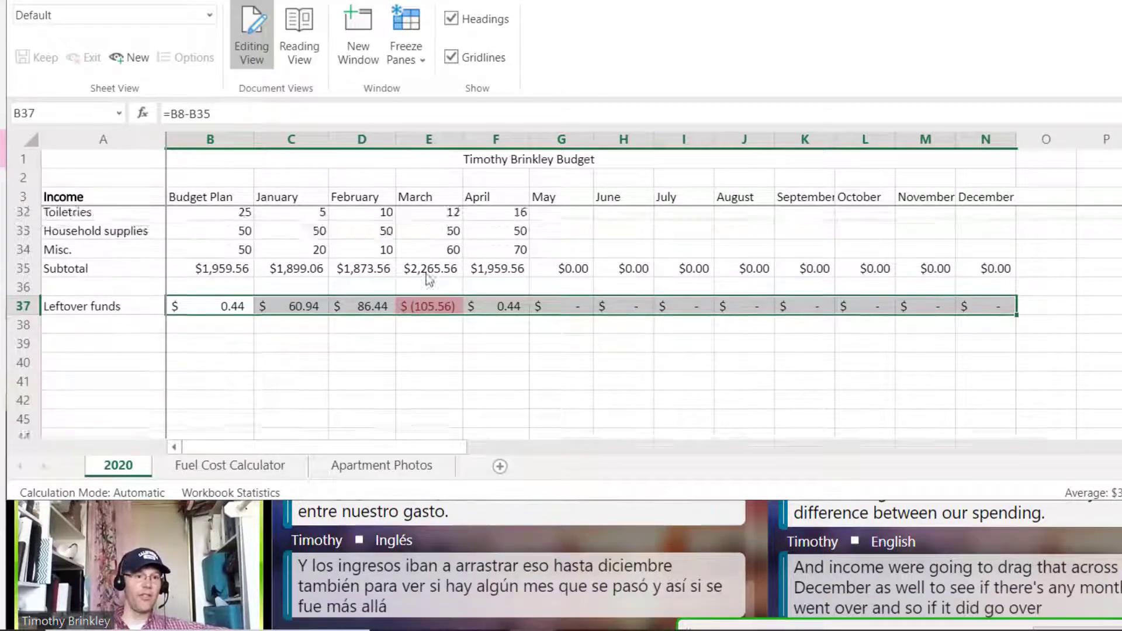
pyautogui.scroll(2, 426, 274)
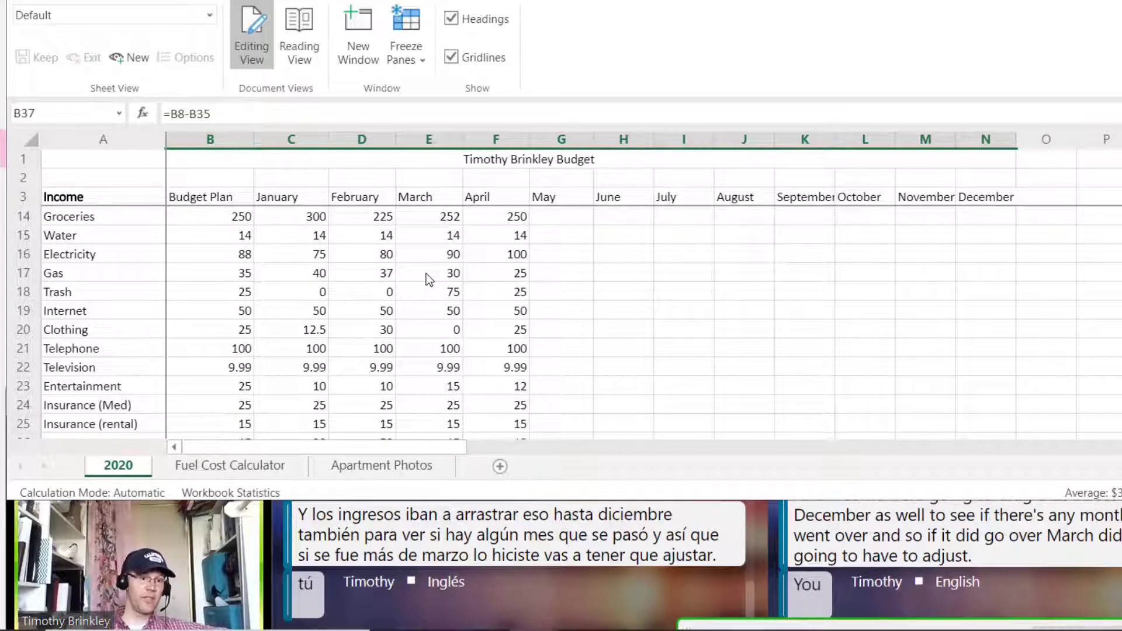
pyautogui.scroll(2, 426, 274)
pyautogui.scroll(-2, 421, 278)
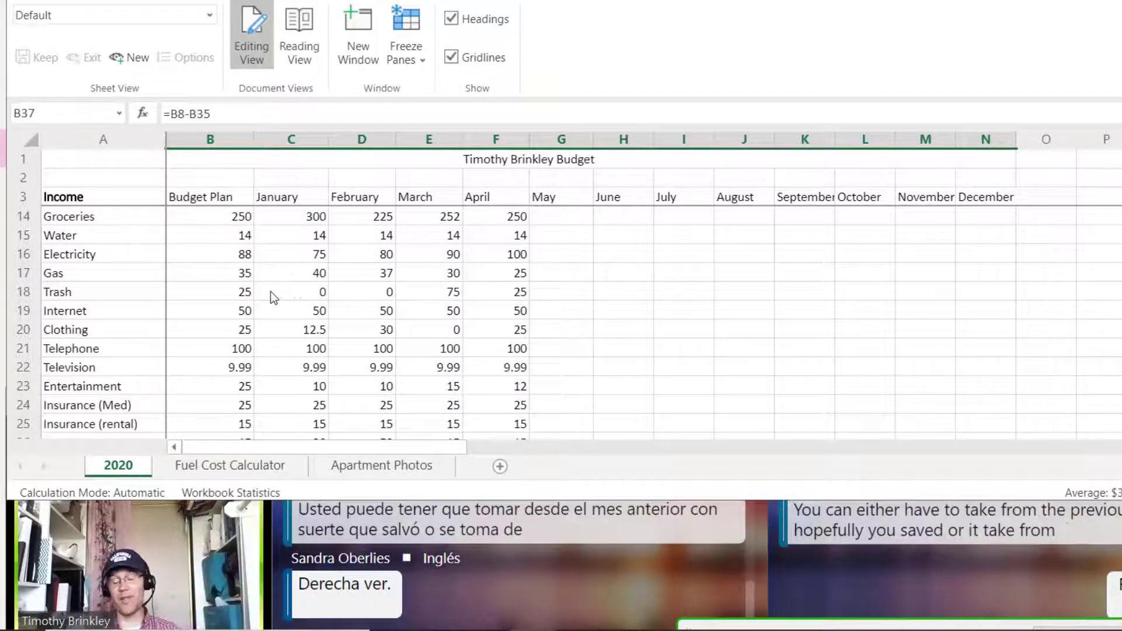
pyautogui.click(369, 292)
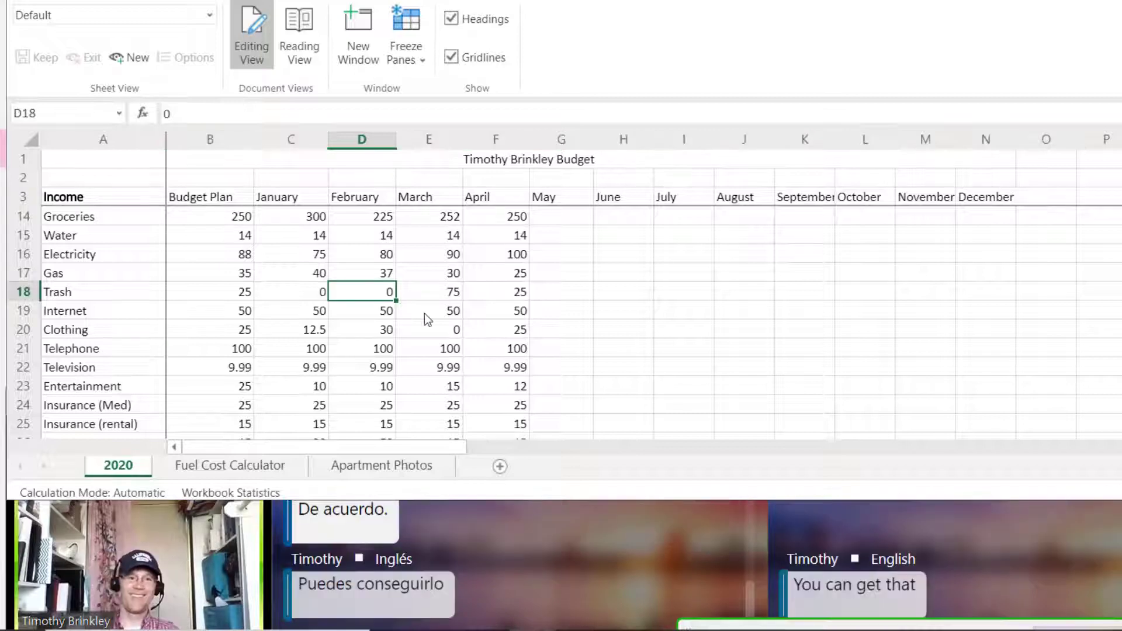
pyautogui.scroll(4, 425, 313)
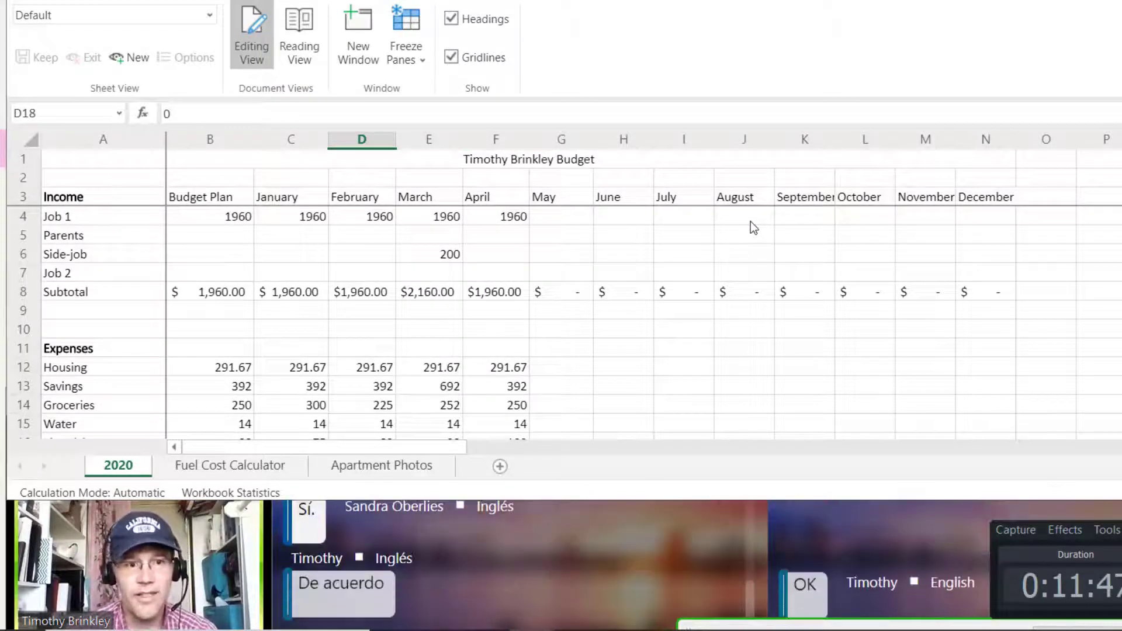